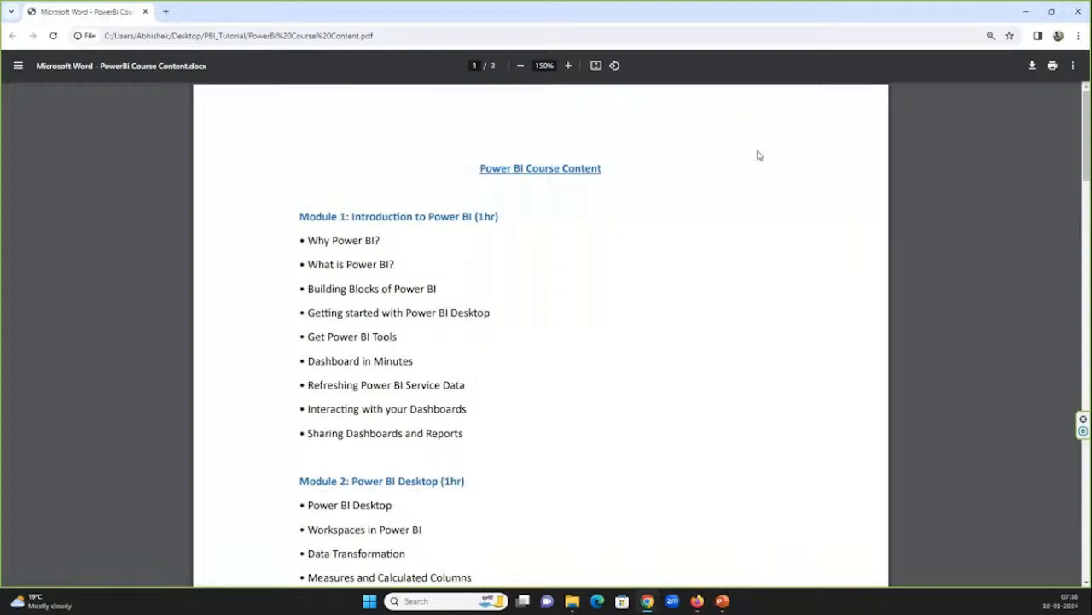
Read the Power BI course outline from Module 1 to the Module 4 DAX heading and highlight its duration.
{"action": "scroll", "coordinate": [760, 155], "scroll_direction": "down", "scroll_amount": 1}
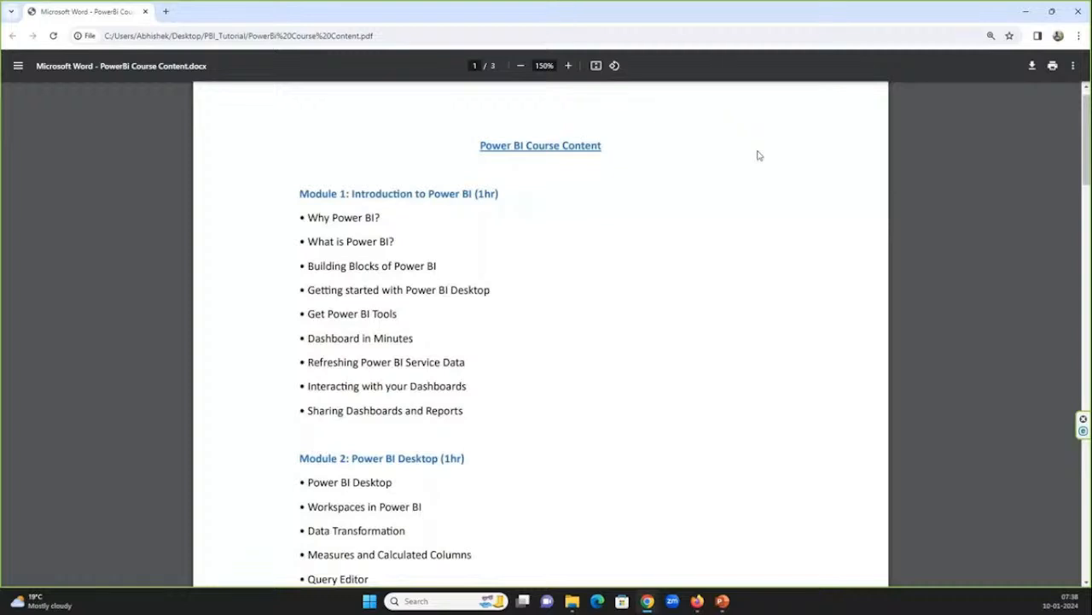
{"action": "scroll", "coordinate": [759, 155], "scroll_direction": "down", "scroll_amount": 2}
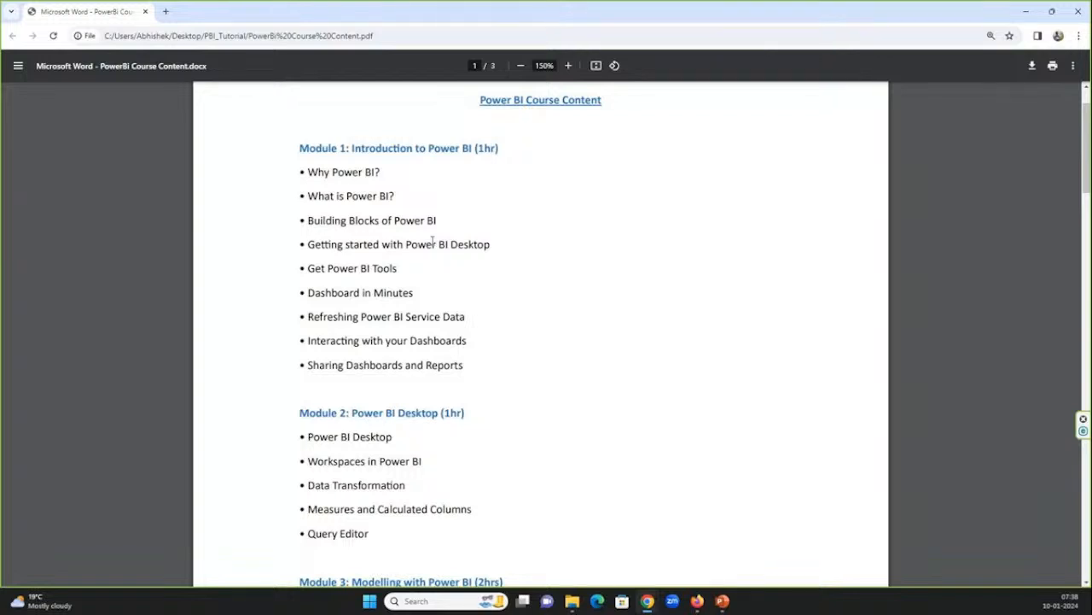
{"action": "scroll", "coordinate": [433, 242], "scroll_direction": "down", "scroll_amount": 3}
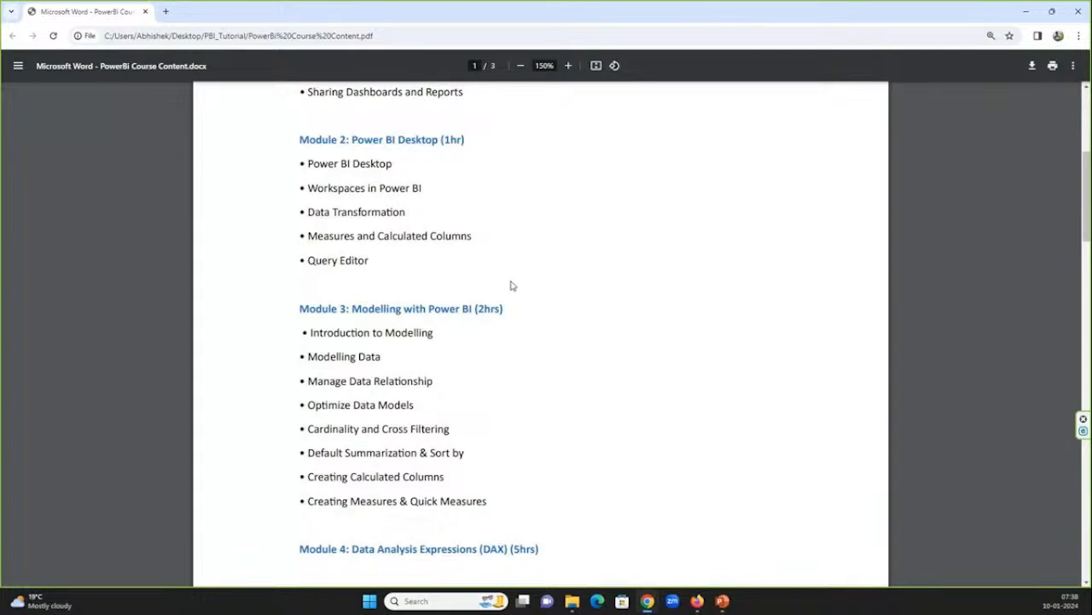
{"action": "scroll", "coordinate": [512, 285], "scroll_direction": "down", "scroll_amount": 3}
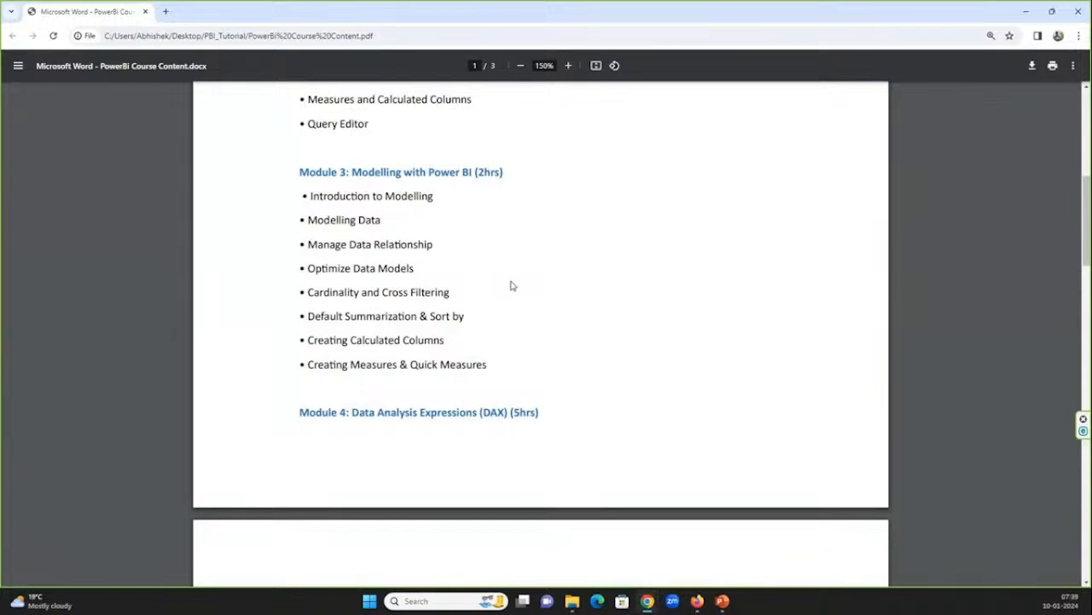
{"action": "scroll", "coordinate": [513, 286], "scroll_direction": "down", "scroll_amount": 3}
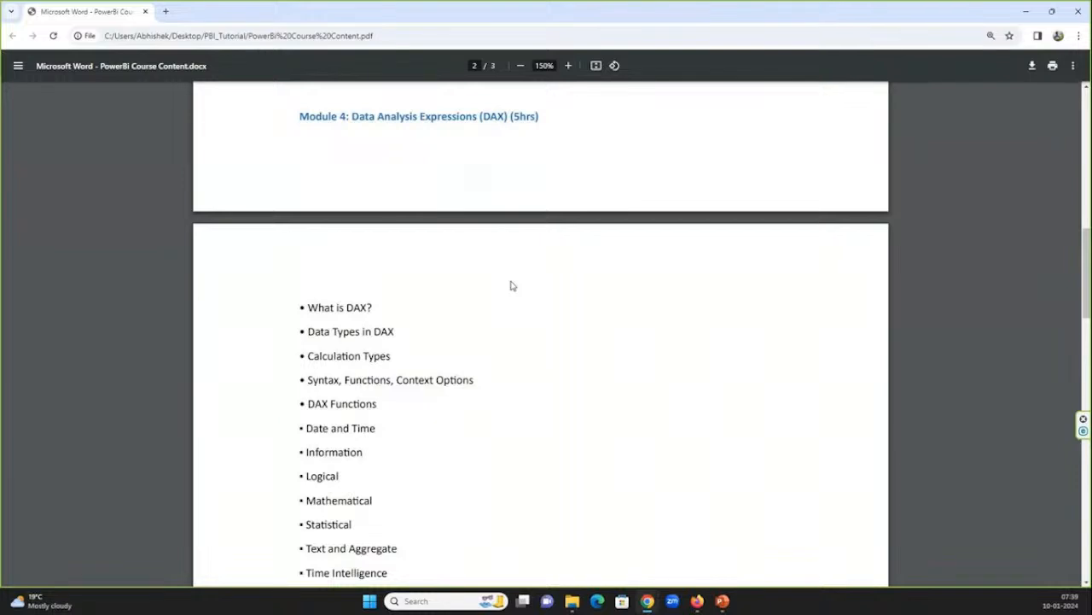
{"action": "scroll", "coordinate": [512, 286], "scroll_direction": "up", "scroll_amount": 1}
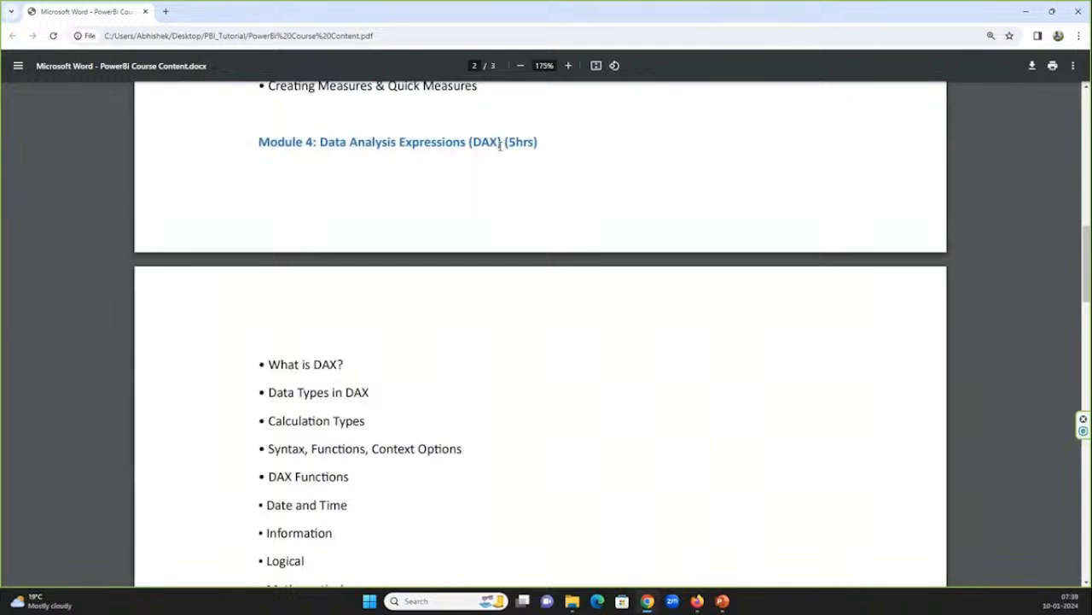
{"action": "left_click_drag", "start_coordinate": [509, 143], "coordinate": [539, 142]}
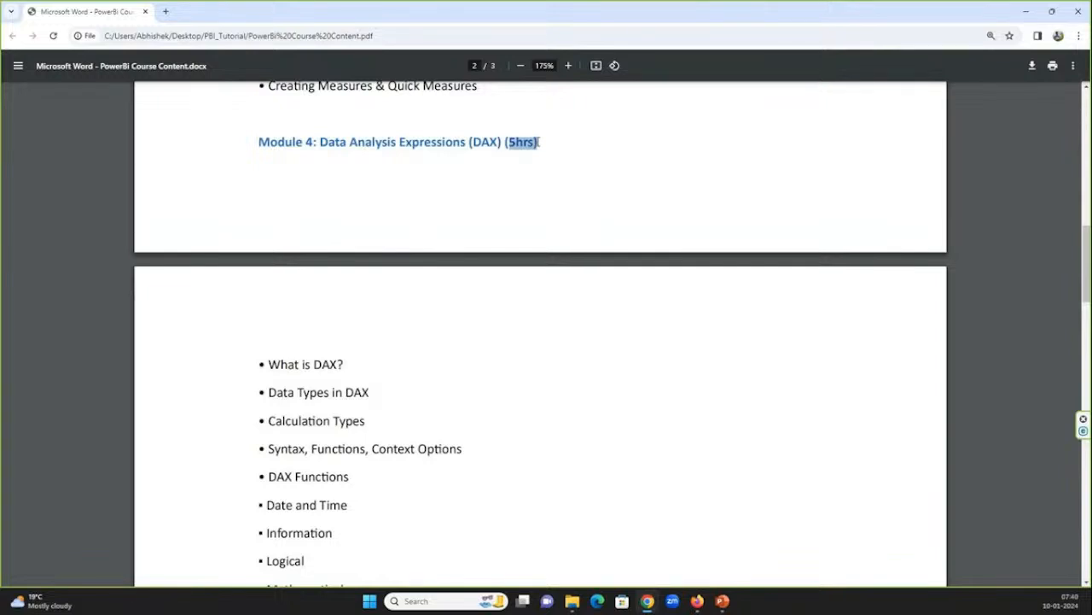
{"action": "left_click", "coordinate": [751, 329]}
Read the rest of the course outline, from the DAX topics through Module 9 on refreshing datasets.
{"action": "scroll", "coordinate": [751, 328], "scroll_direction": "down", "scroll_amount": 1}
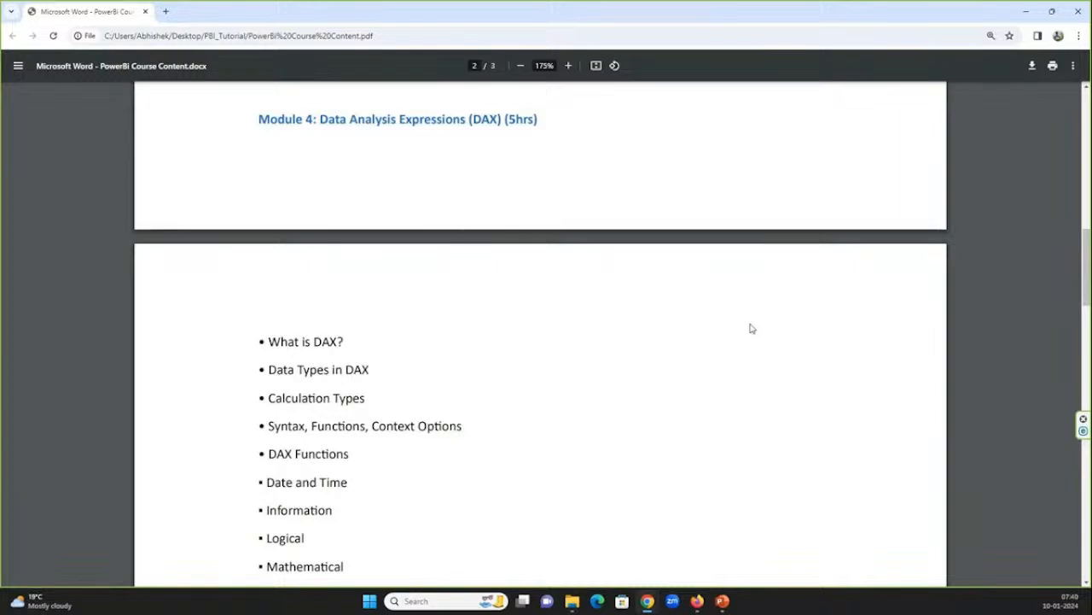
{"action": "scroll", "coordinate": [751, 329], "scroll_direction": "down", "scroll_amount": 3}
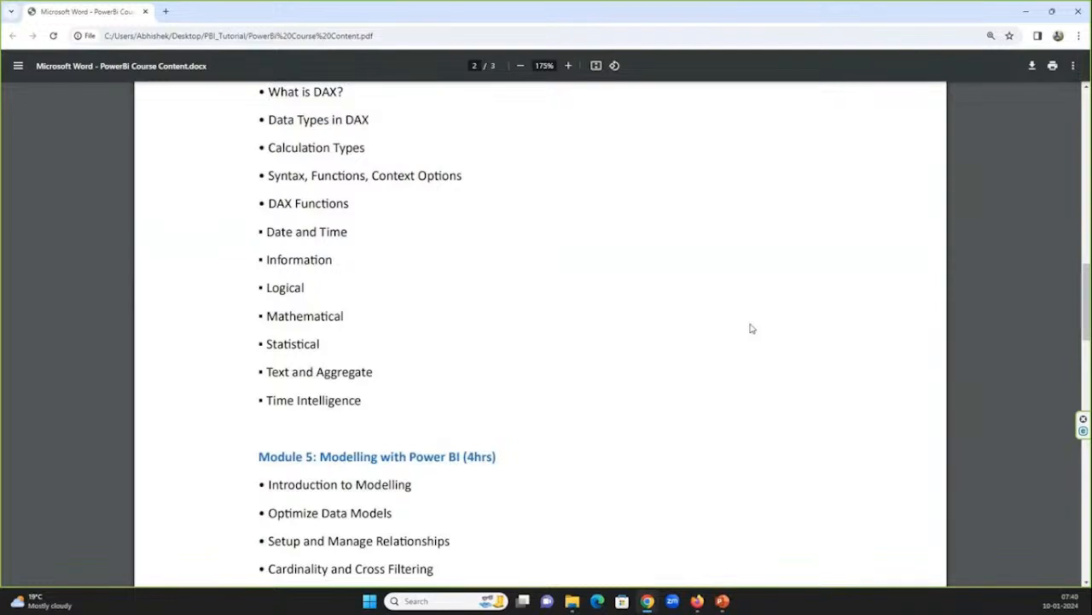
{"action": "scroll", "coordinate": [612, 537], "scroll_direction": "down", "scroll_amount": 1}
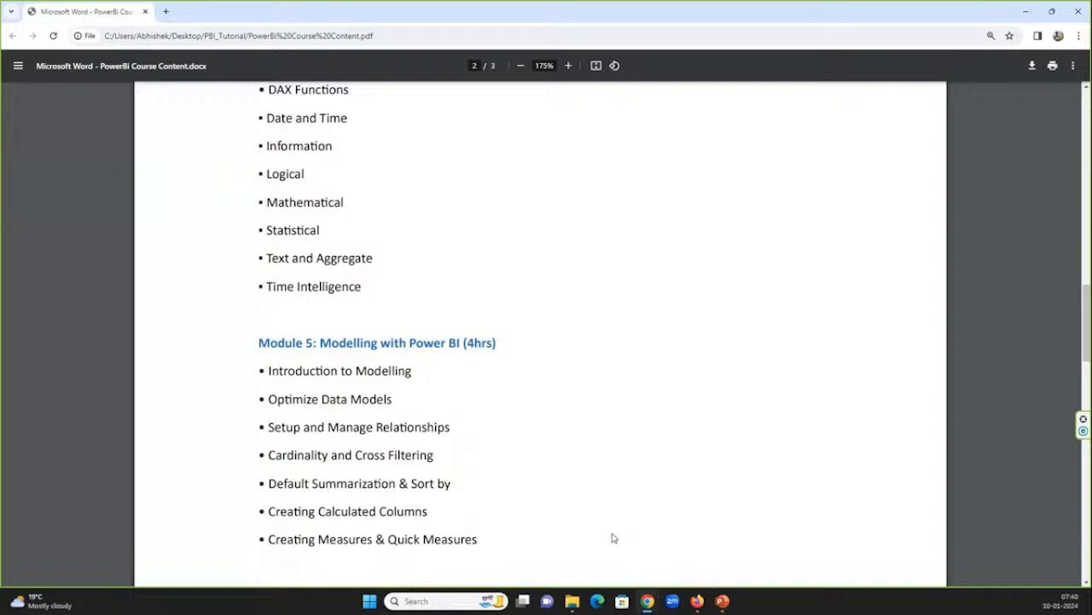
{"action": "scroll", "coordinate": [612, 538], "scroll_direction": "down", "scroll_amount": 2}
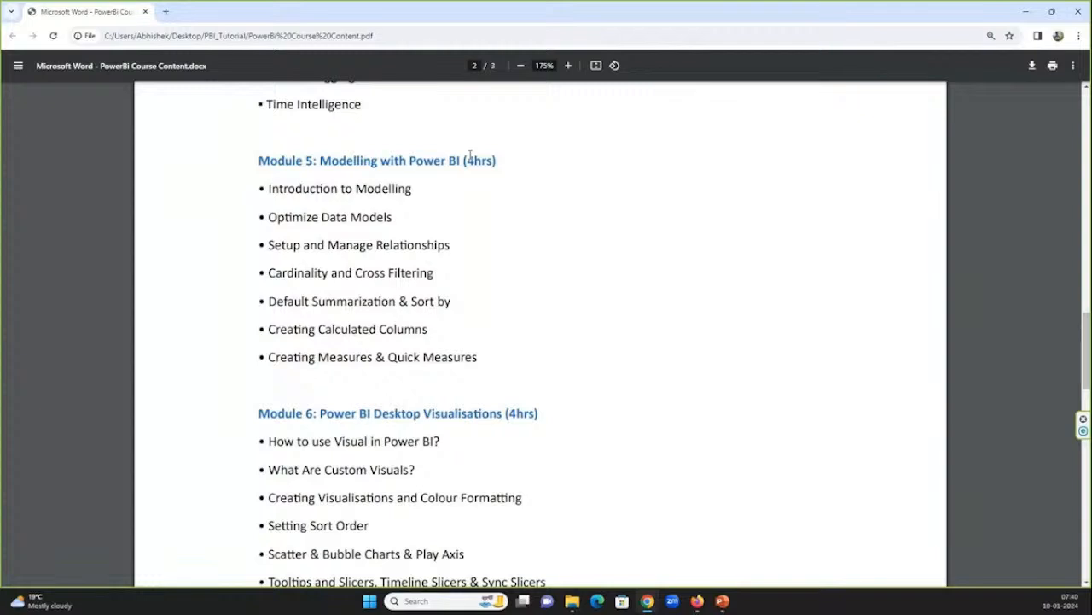
{"action": "scroll", "coordinate": [470, 154], "scroll_direction": "down", "scroll_amount": 3}
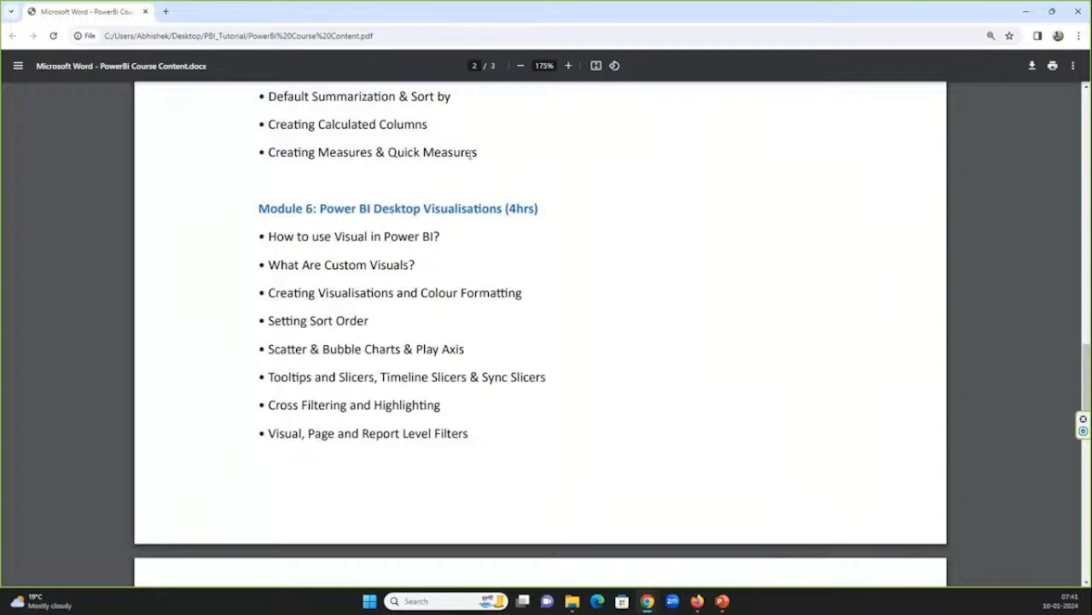
{"action": "scroll", "coordinate": [670, 390], "scroll_direction": "down", "scroll_amount": 6}
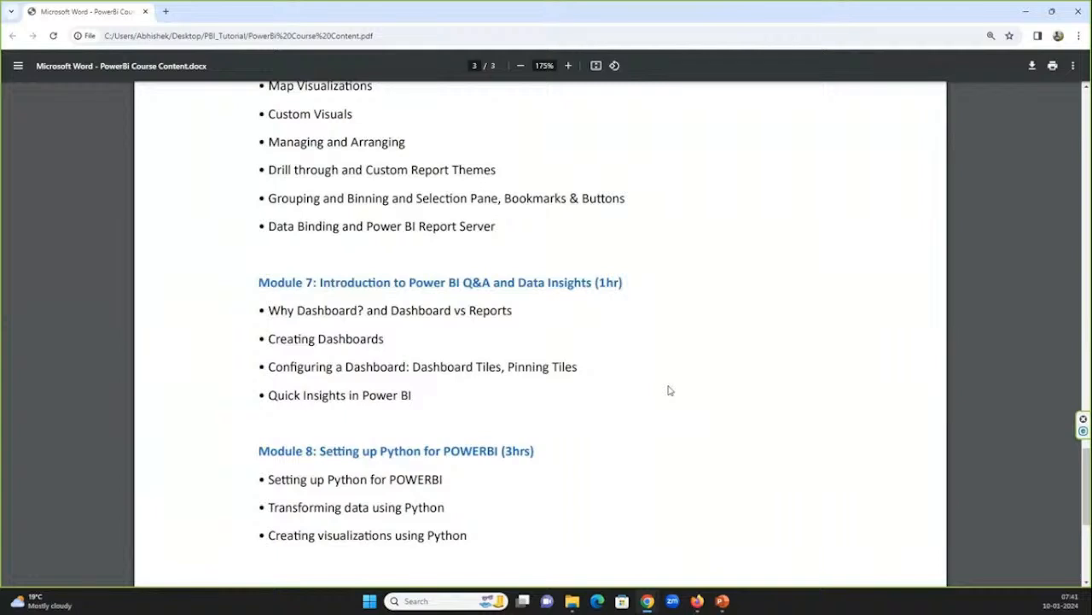
{"action": "scroll", "coordinate": [670, 390], "scroll_direction": "down", "scroll_amount": 1}
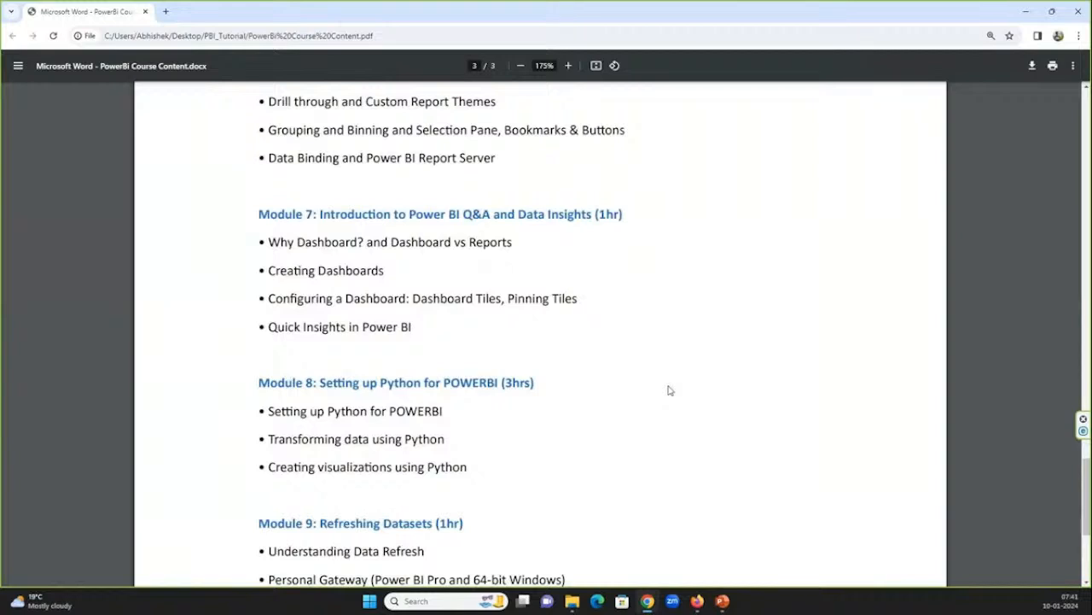
{"action": "scroll", "coordinate": [670, 390], "scroll_direction": "down", "scroll_amount": 2}
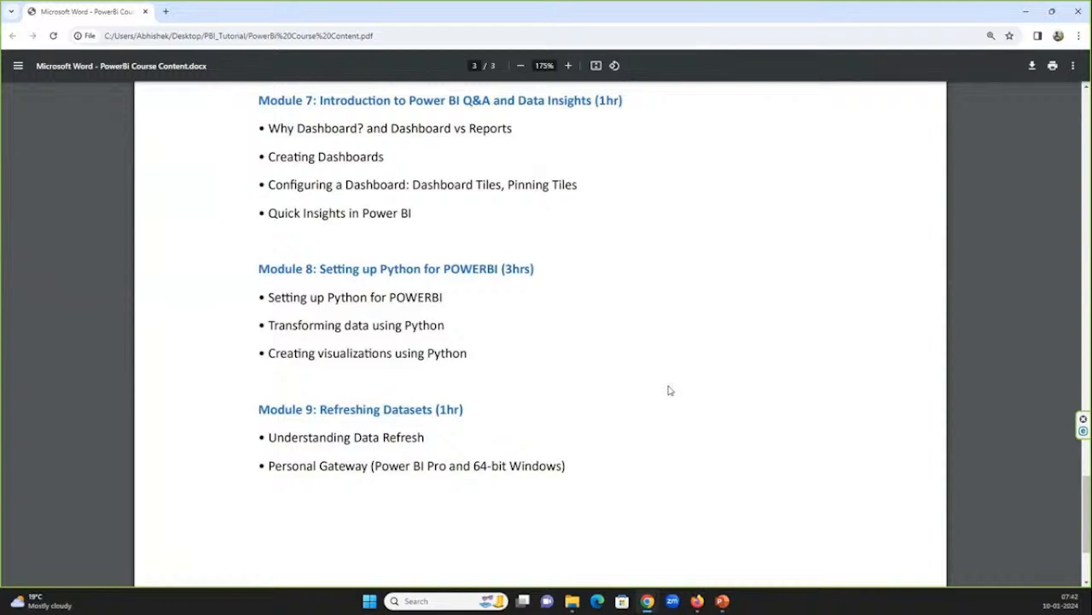
{"action": "scroll", "coordinate": [670, 390], "scroll_direction": "down", "scroll_amount": 2}
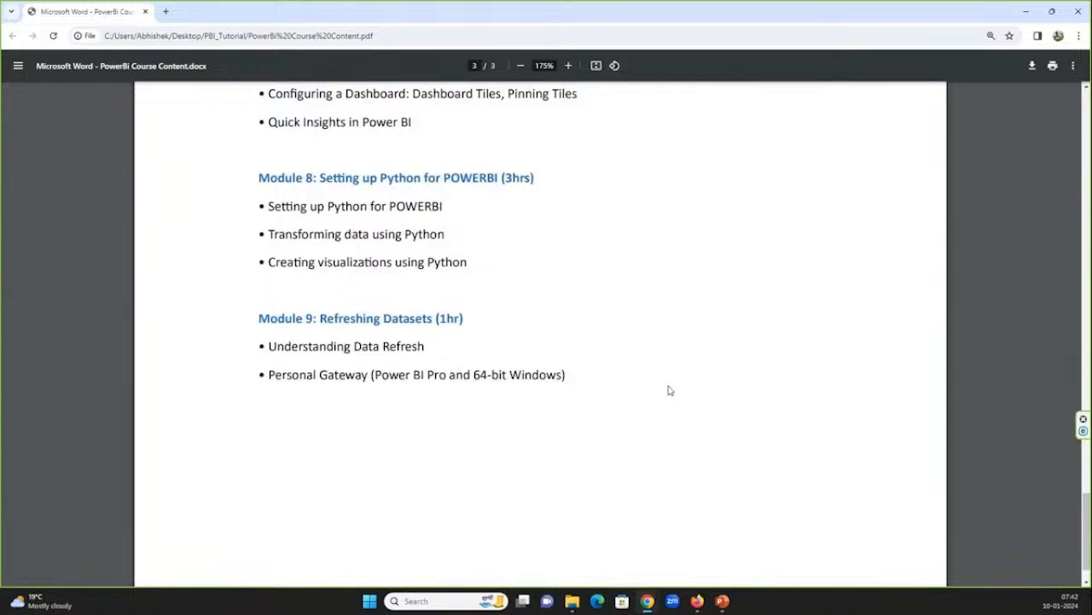
{"action": "scroll", "coordinate": [670, 390], "scroll_direction": "down", "scroll_amount": 2}
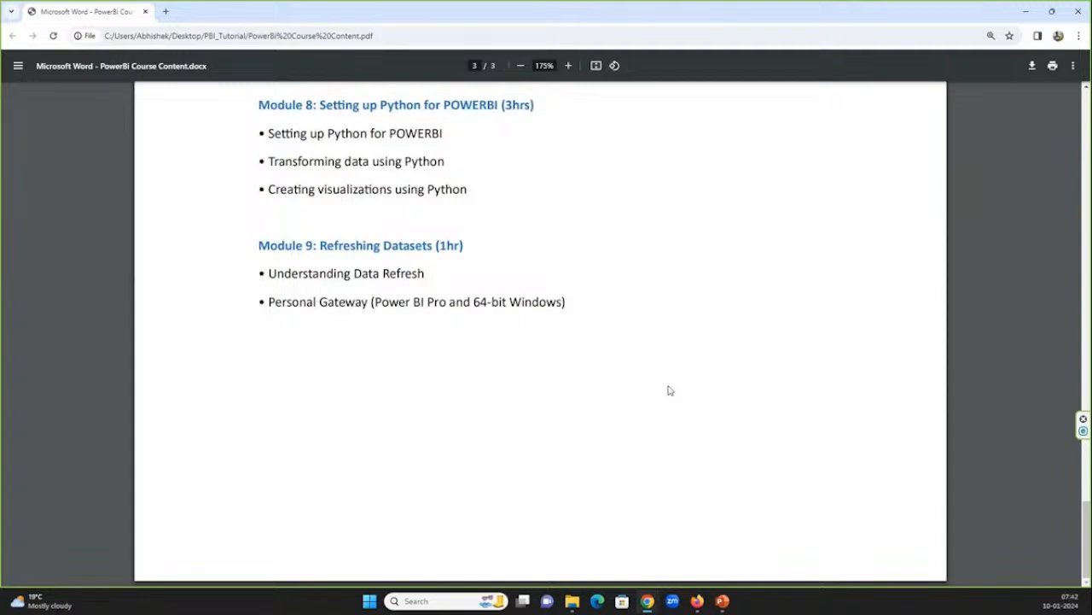
Go back through the course outline to the Module 1 topics at the beginning of the document.
{"action": "scroll", "coordinate": [670, 390], "scroll_direction": "up", "scroll_amount": 3}
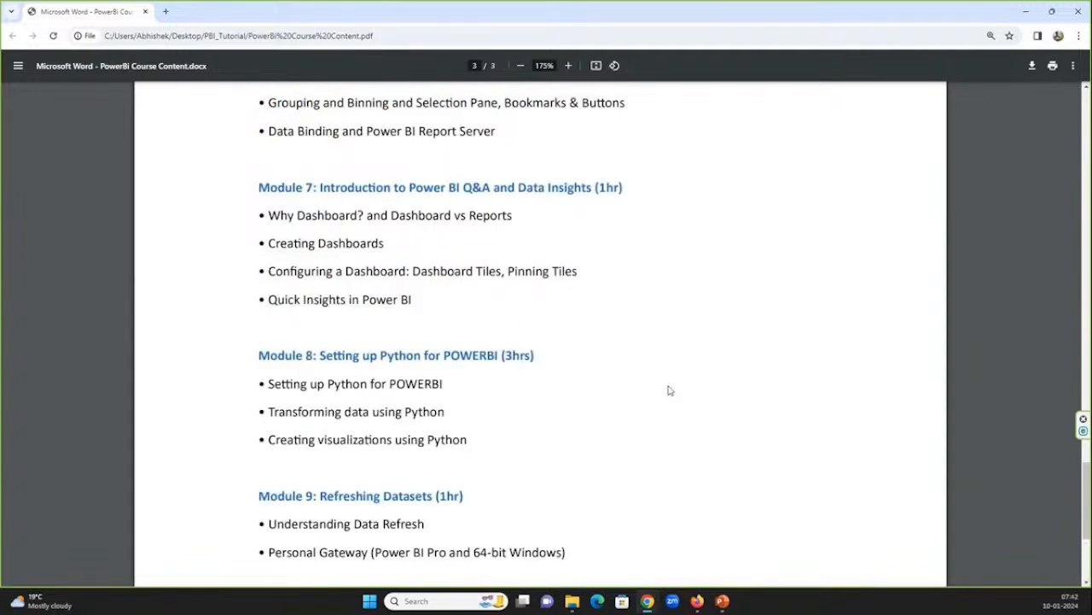
{"action": "scroll", "coordinate": [670, 390], "scroll_direction": "up", "scroll_amount": 20}
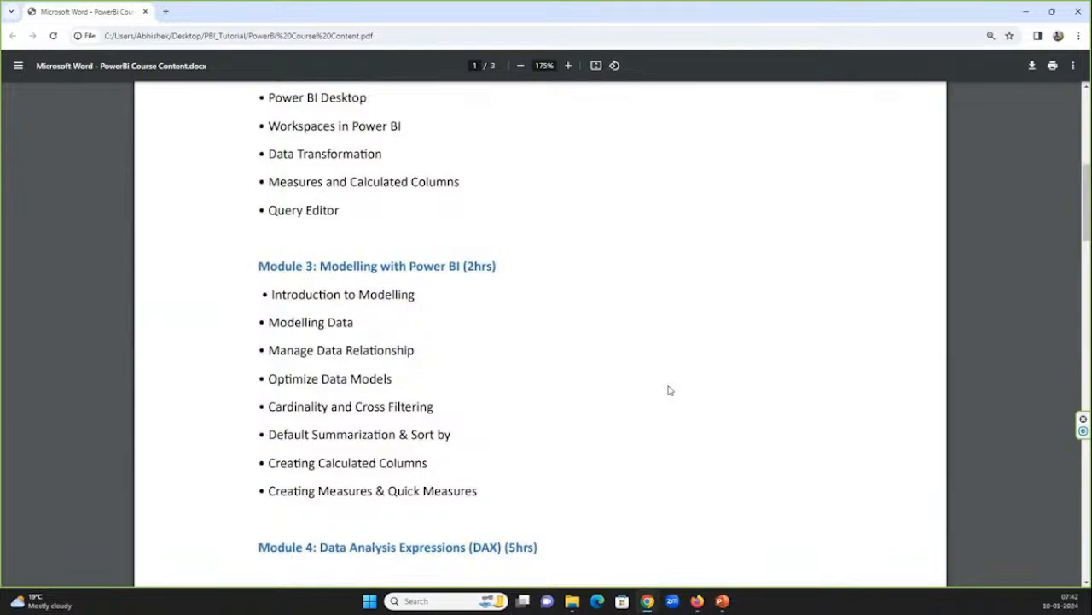
{"action": "scroll", "coordinate": [670, 390], "scroll_direction": "up", "scroll_amount": 3}
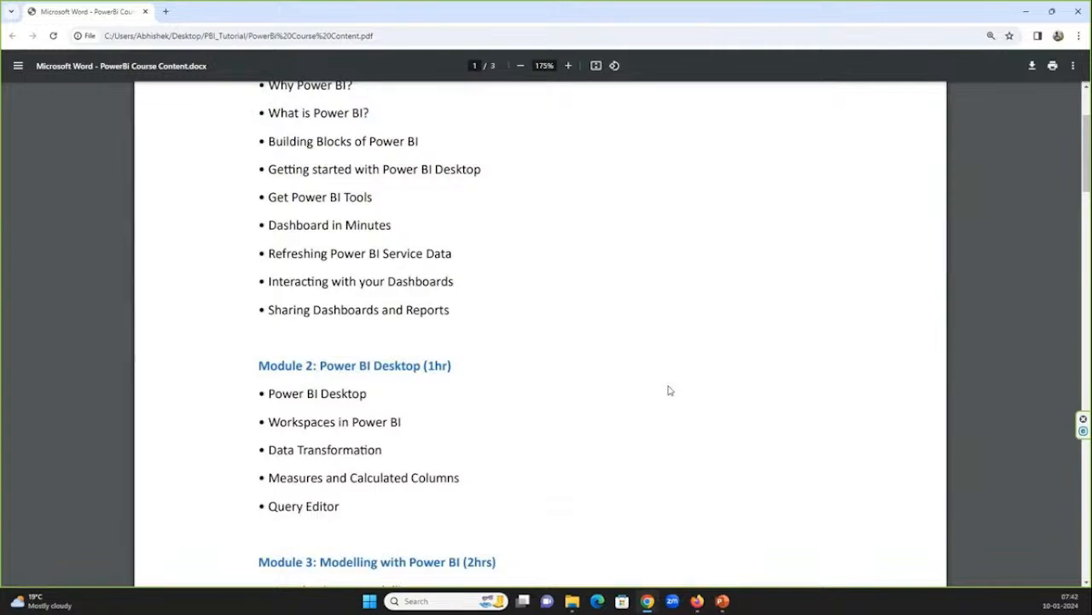
{"action": "scroll", "coordinate": [669, 390], "scroll_direction": "up", "scroll_amount": 3}
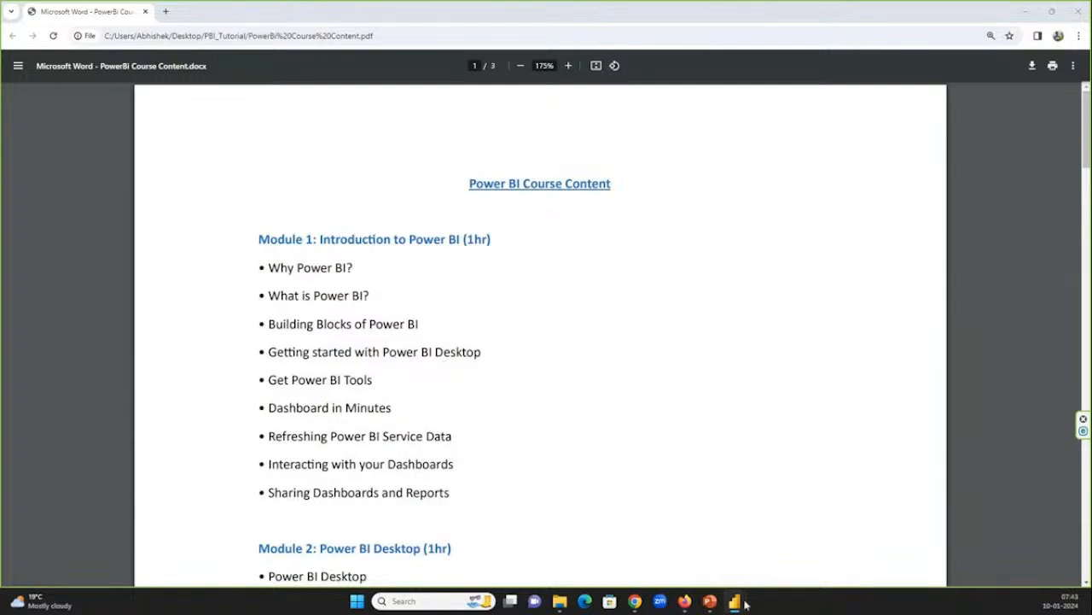
Switch to the WC_2023_20231205 report in Power BI Desktop and examine the Net Run Rate chart on the Points_Table page.
{"action": "mouse_move", "coordinate": [745, 604]}
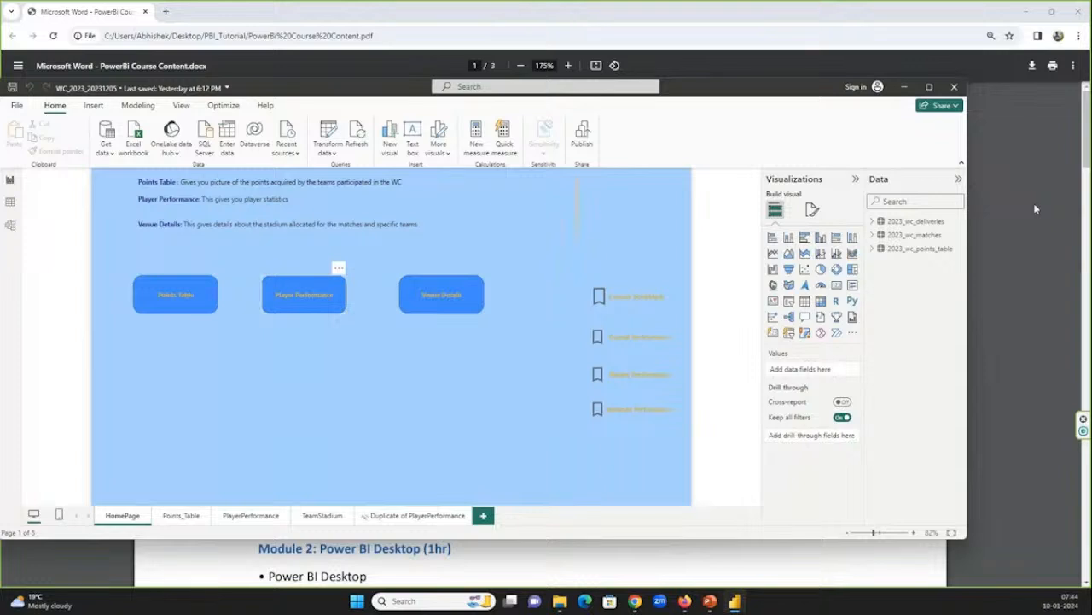
{"action": "left_click", "coordinate": [185, 565]}
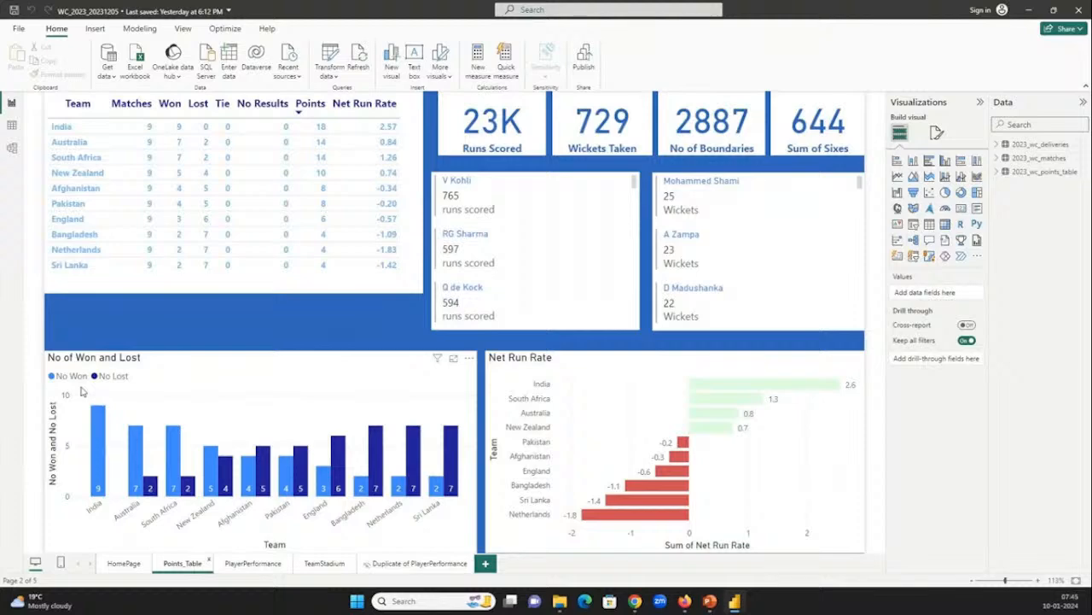
{"action": "mouse_move", "coordinate": [730, 429]}
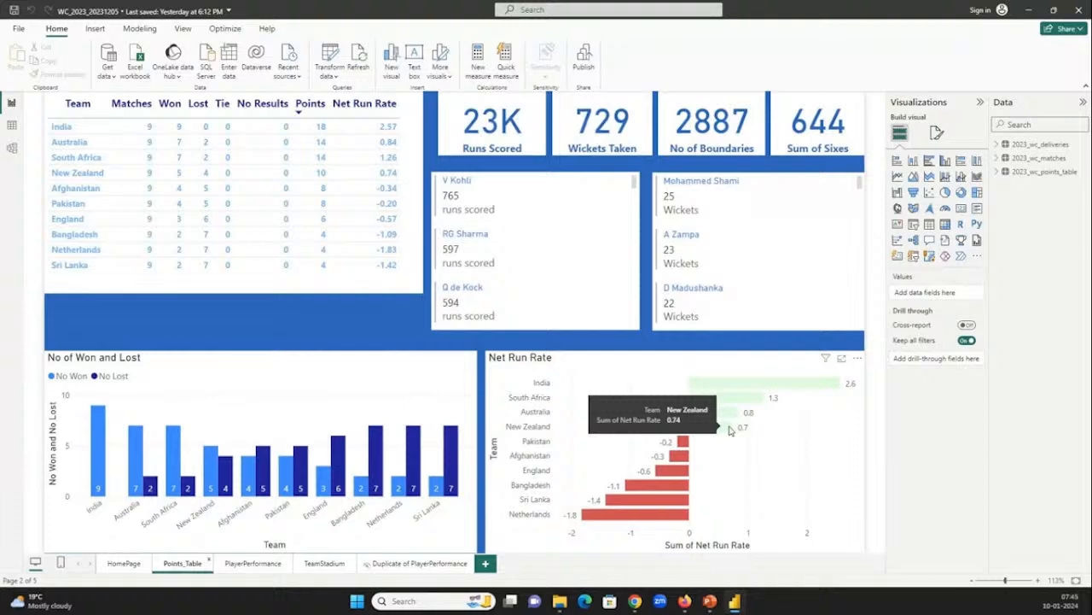
Examine how choosing individual players in the runs and wickets cards cross-filters the Points_Table page.
{"action": "left_click", "coordinate": [707, 196]}
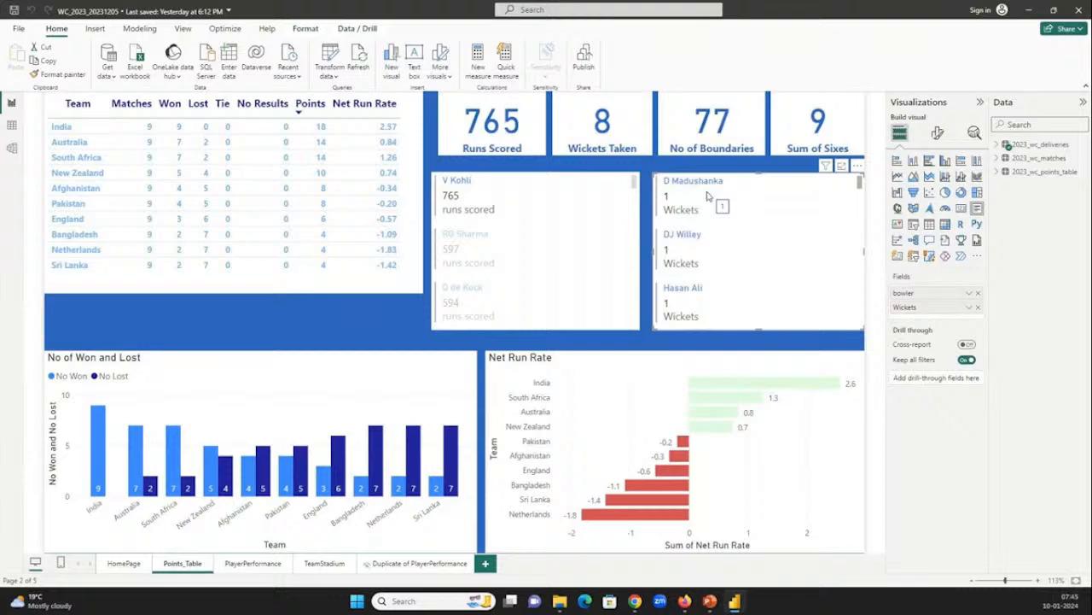
{"action": "scroll", "coordinate": [707, 196], "scroll_direction": "down", "scroll_amount": 1}
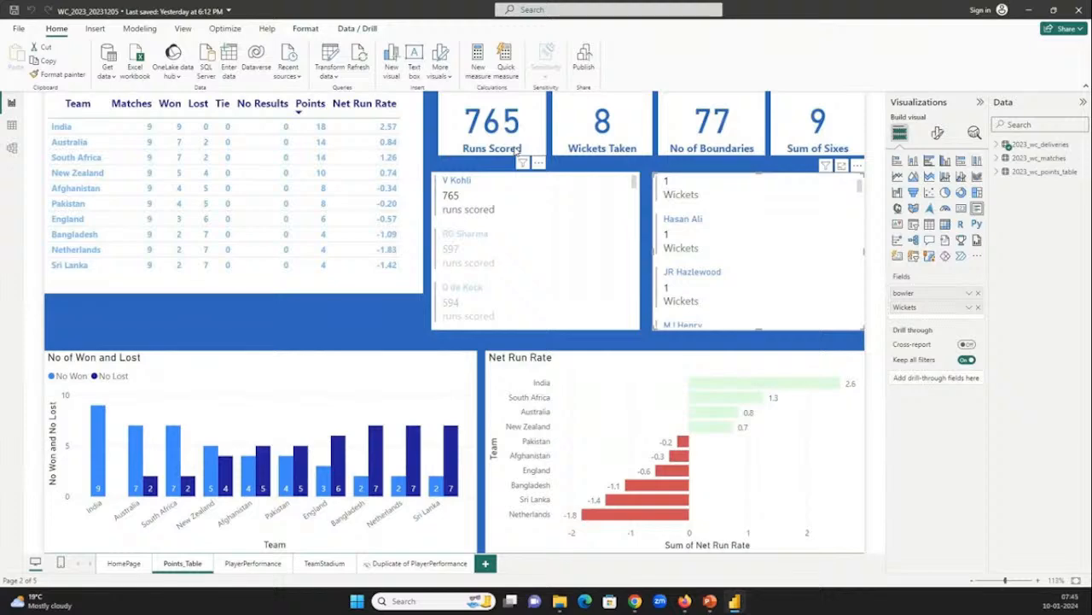
{"action": "left_click", "coordinate": [443, 241]}
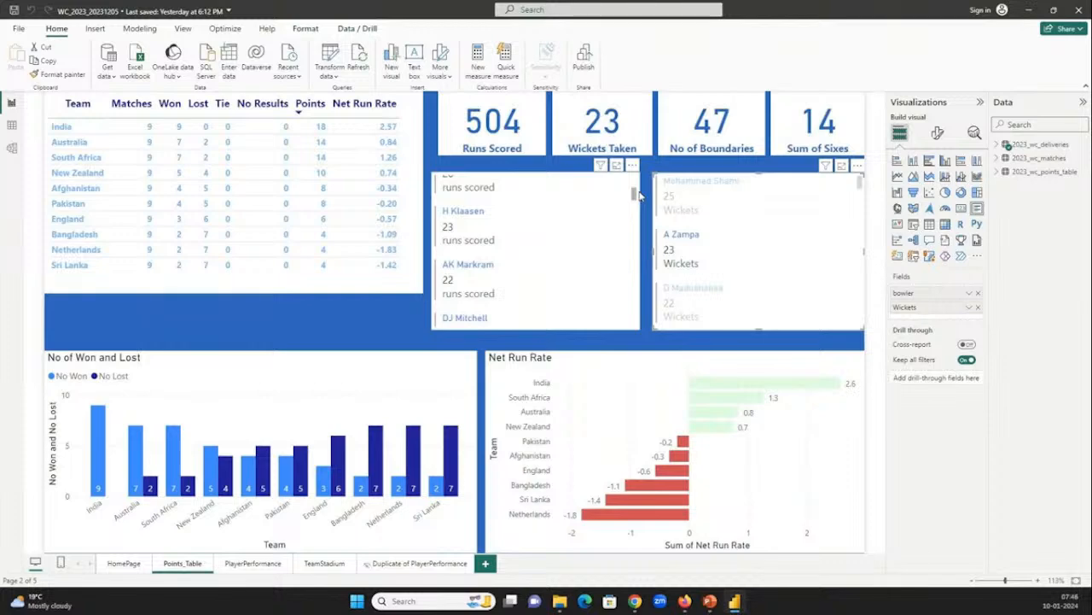
Sort the player-of-the-match table on the PlayerPerformance page by Count of player_of_match and inspect the Top3 Bowler chart.
{"action": "left_click", "coordinate": [252, 564]}
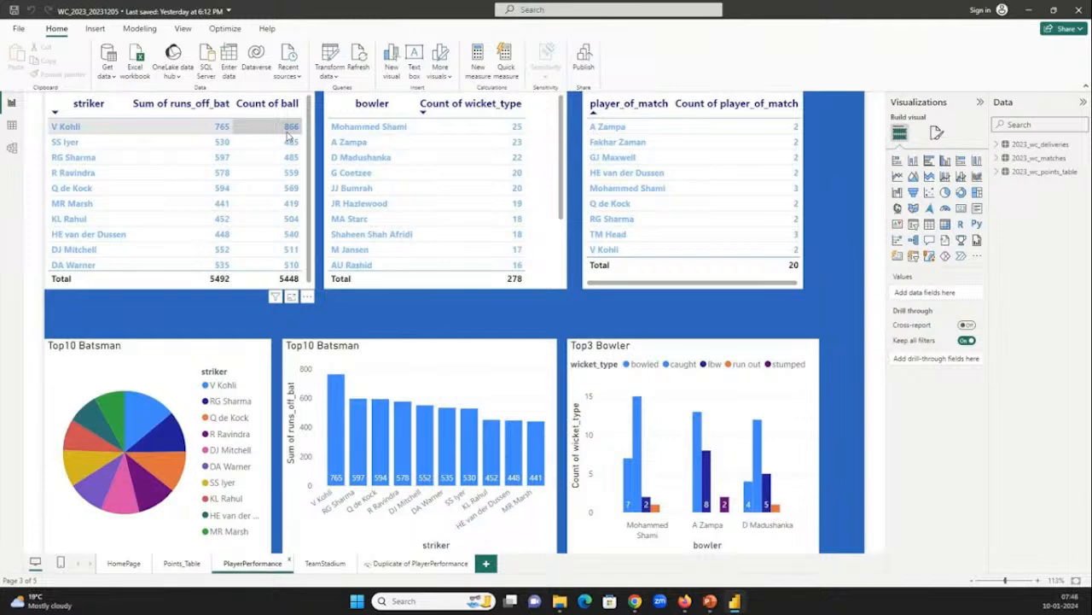
{"action": "left_click", "coordinate": [717, 103]}
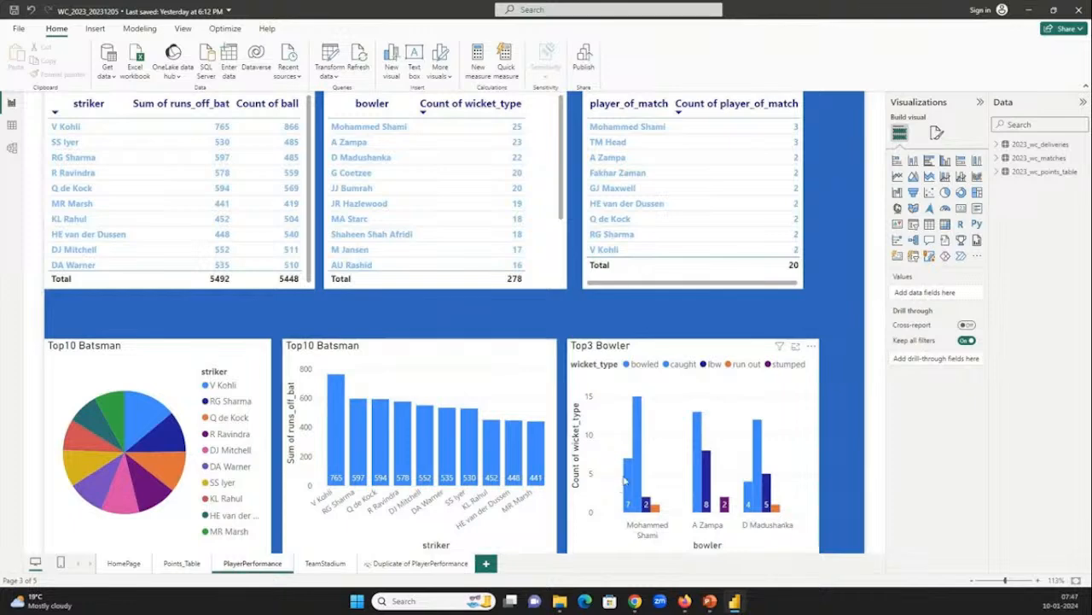
{"action": "mouse_move", "coordinate": [627, 480]}
Examine the TeamStadium page's map by selecting the Hyderabad venue bubble and the Narendra Modi Stadium bubble.
{"action": "left_click", "coordinate": [325, 565]}
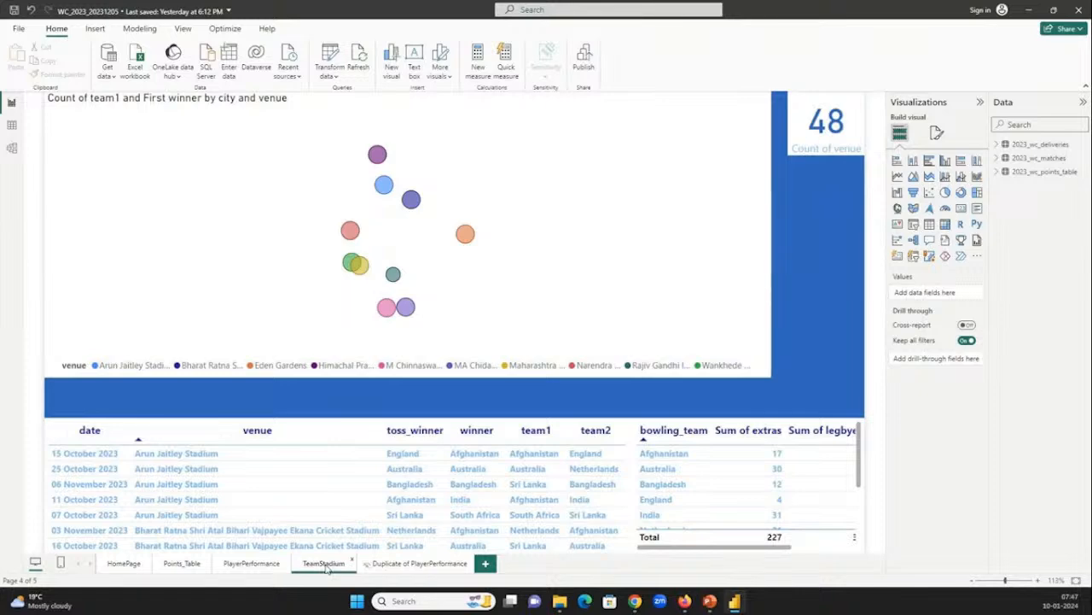
{"action": "left_click", "coordinate": [394, 274]}
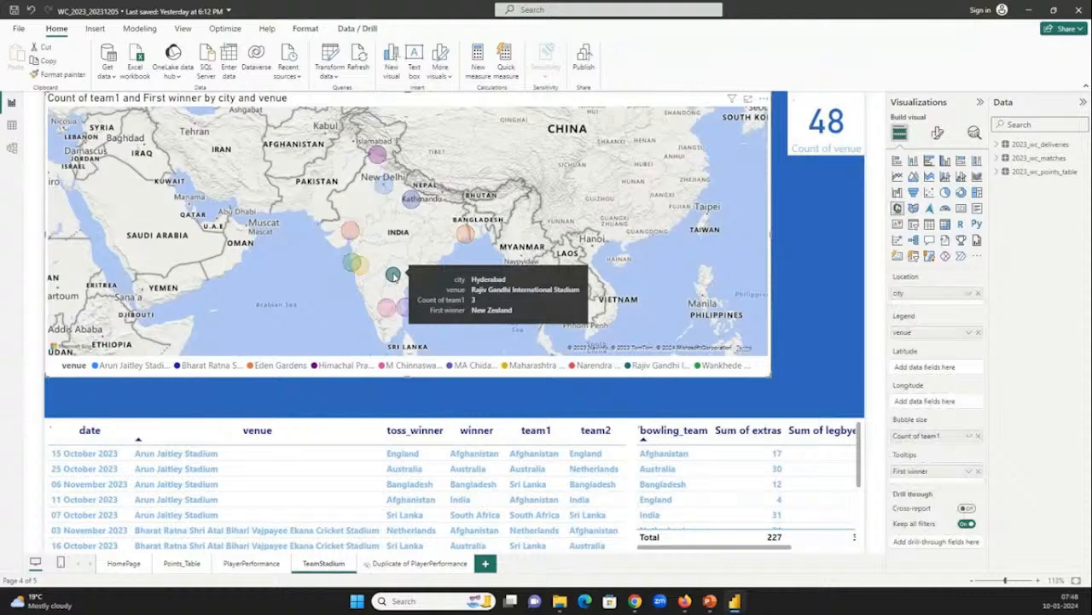
{"action": "left_click", "coordinate": [350, 230]}
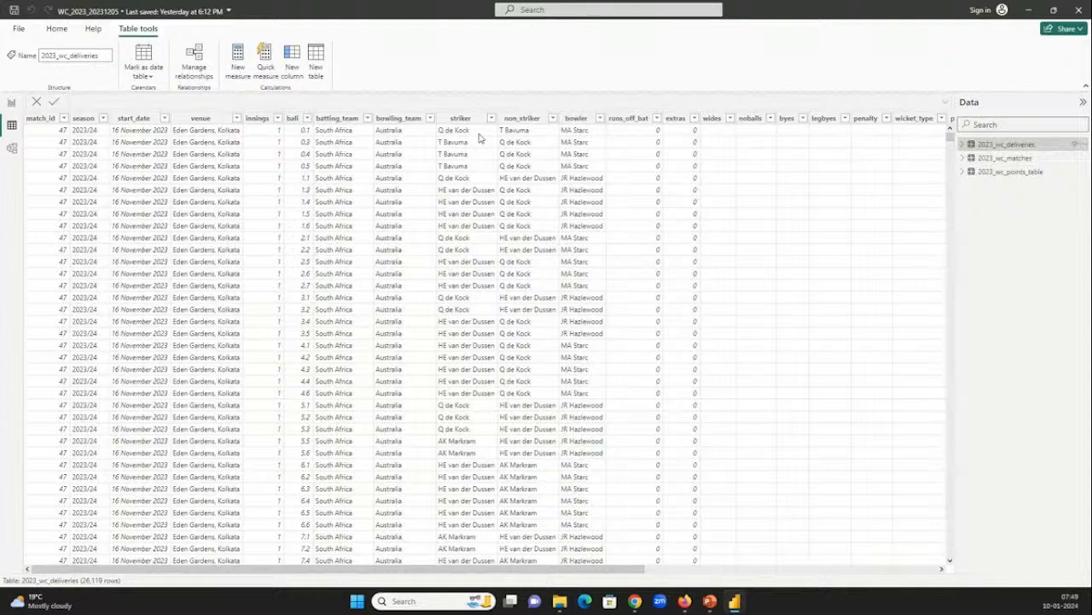
View the World Cup report's data model and bring up the Dax_Office_Supplies_20231207 report in a maximized window.
{"action": "left_click", "coordinate": [12, 148]}
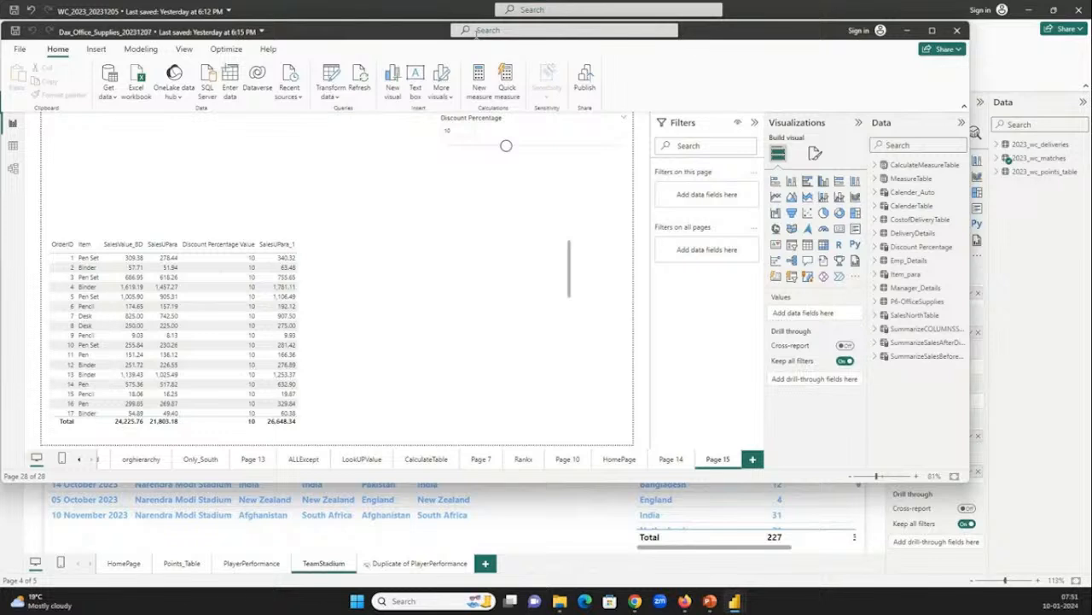
{"action": "double_click", "coordinate": [477, 33]}
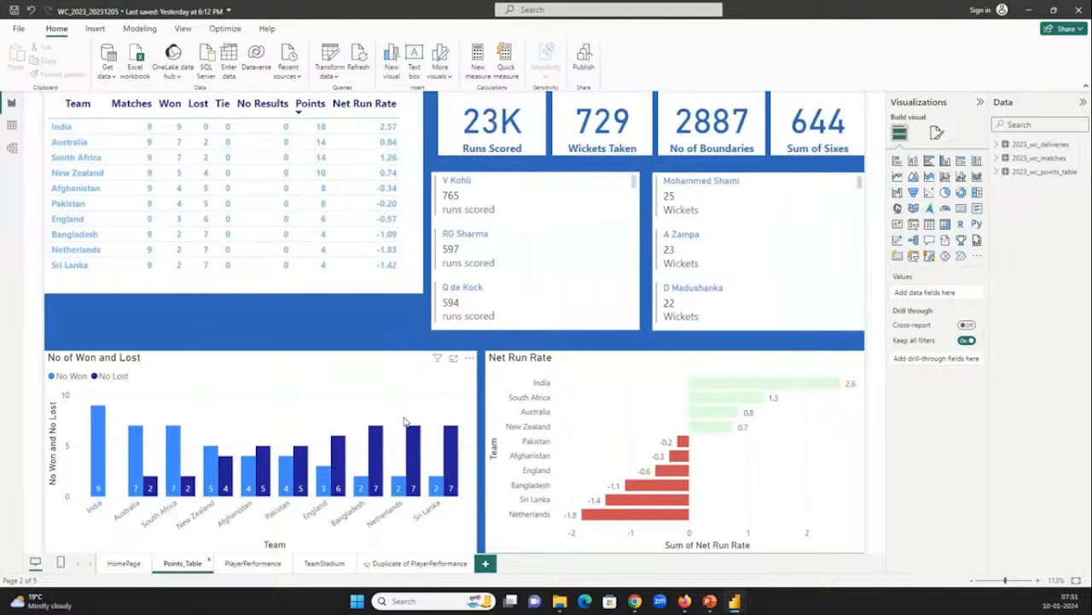
Cross-filter the World Cup report's Points_Table page by RG Sharma in the runs scored card.
{"action": "left_click", "coordinate": [472, 243]}
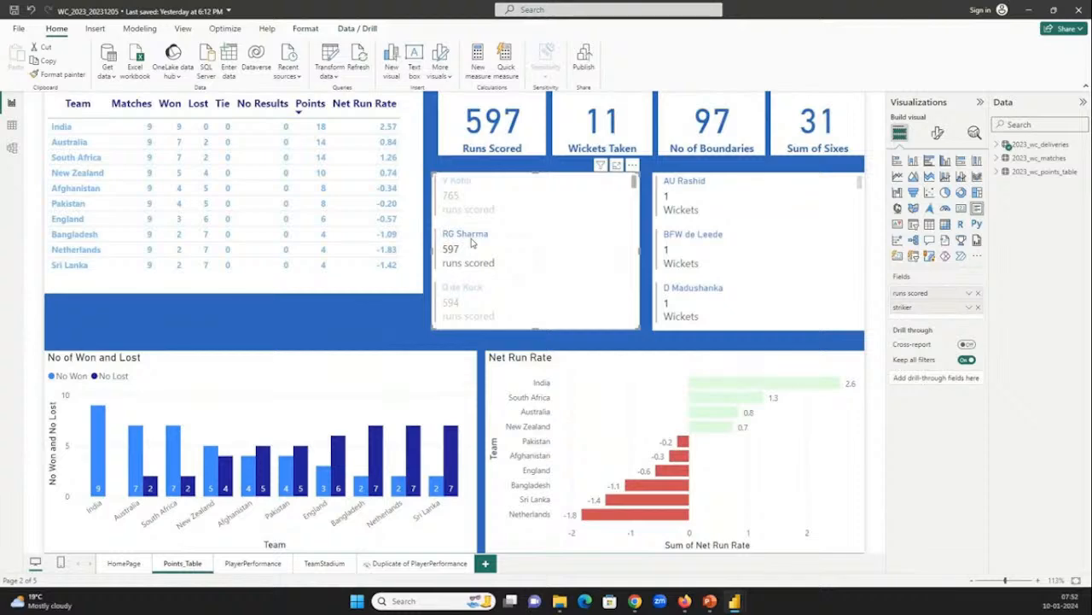
Cross-filter the Points_Table page by Q de Kock in the runs scored card and bring up the Dax_Office_Supplies_20231207 report.
{"action": "left_click", "coordinate": [465, 299]}
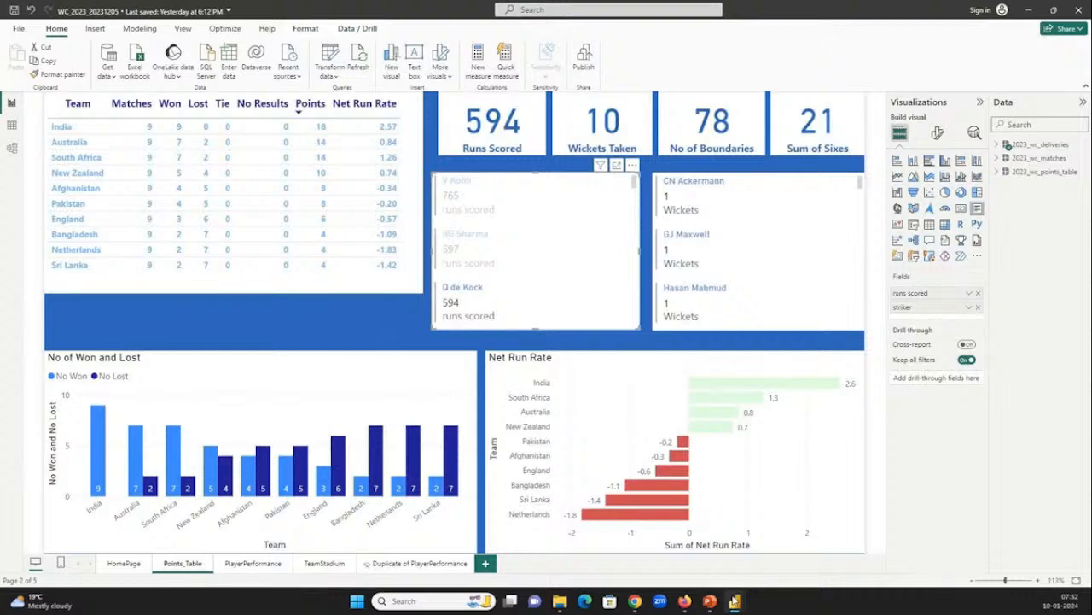
{"action": "left_click", "coordinate": [734, 600]}
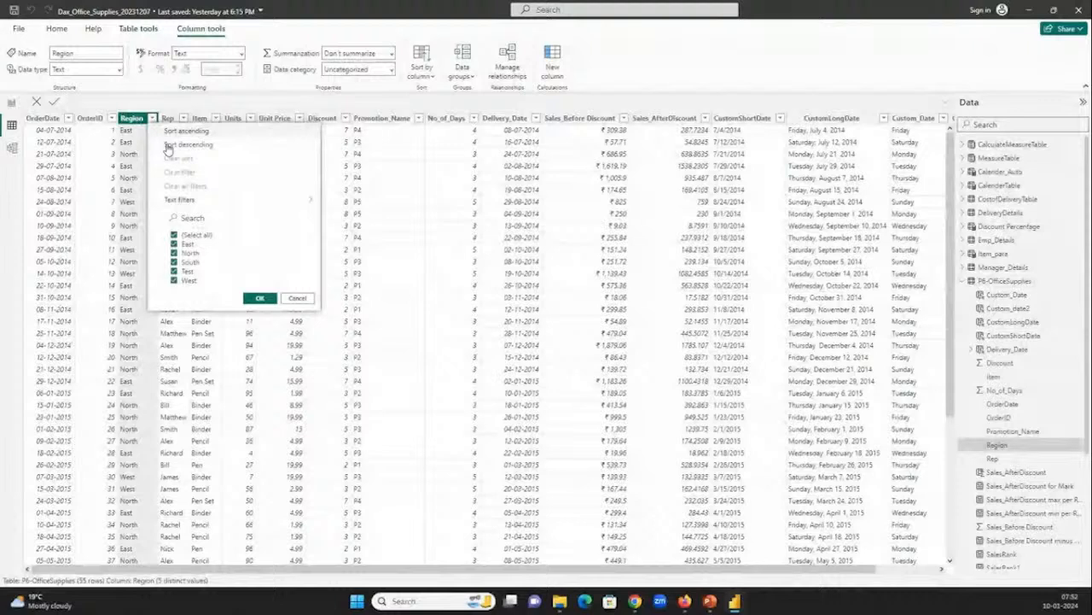
Inspect the distinct values of the Region and Item columns and look through the P6-OfficeSupplies table's field list.
{"action": "left_click", "coordinate": [247, 134]}
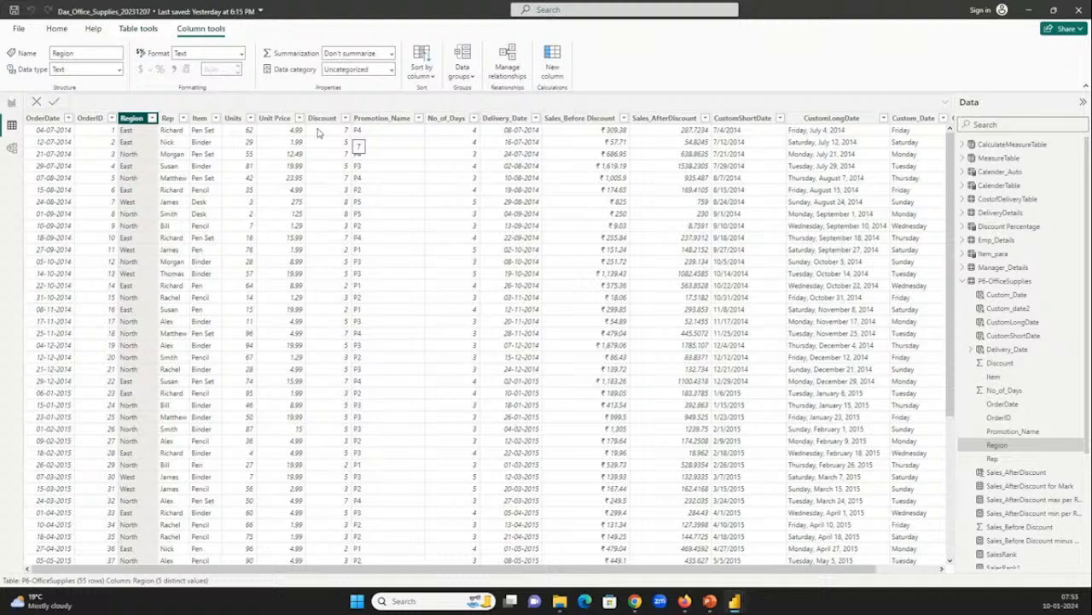
{"action": "left_click", "coordinate": [216, 118]}
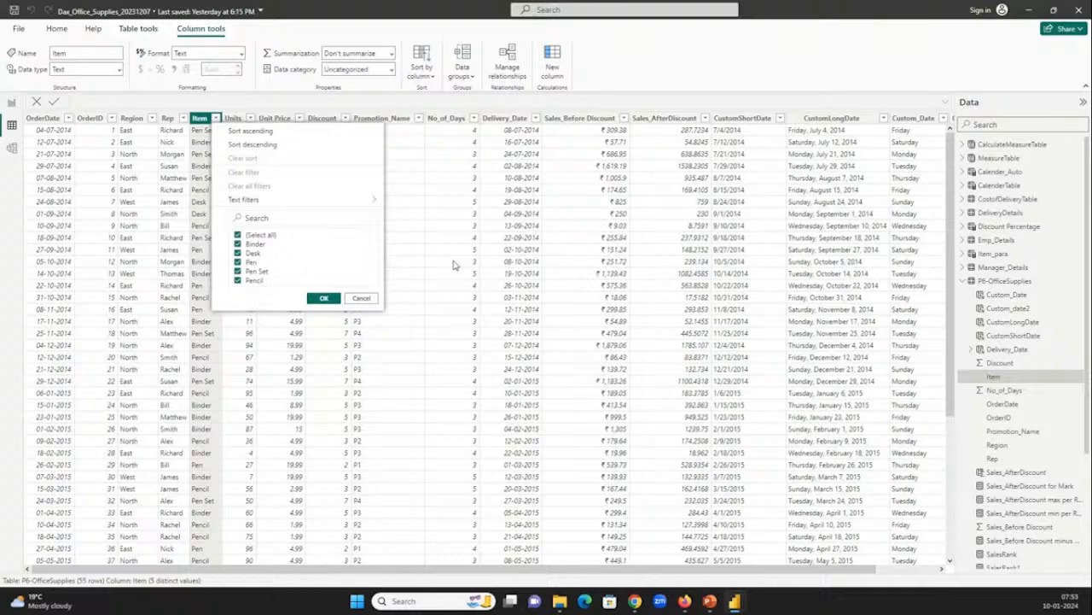
{"action": "left_click", "coordinate": [1006, 281]}
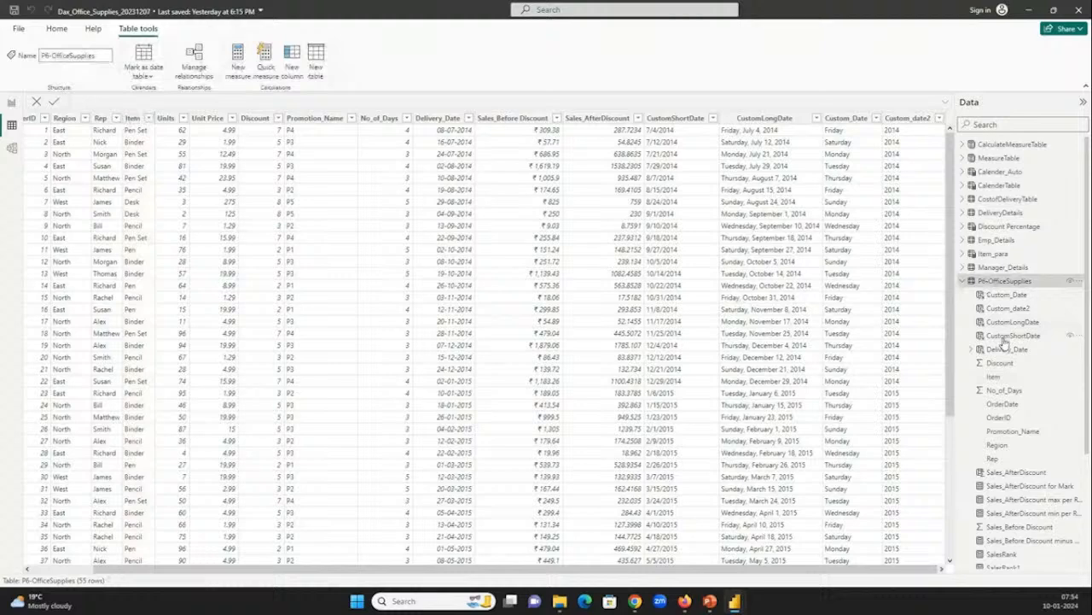
{"action": "scroll", "coordinate": [1005, 341], "scroll_direction": "down", "scroll_amount": 3}
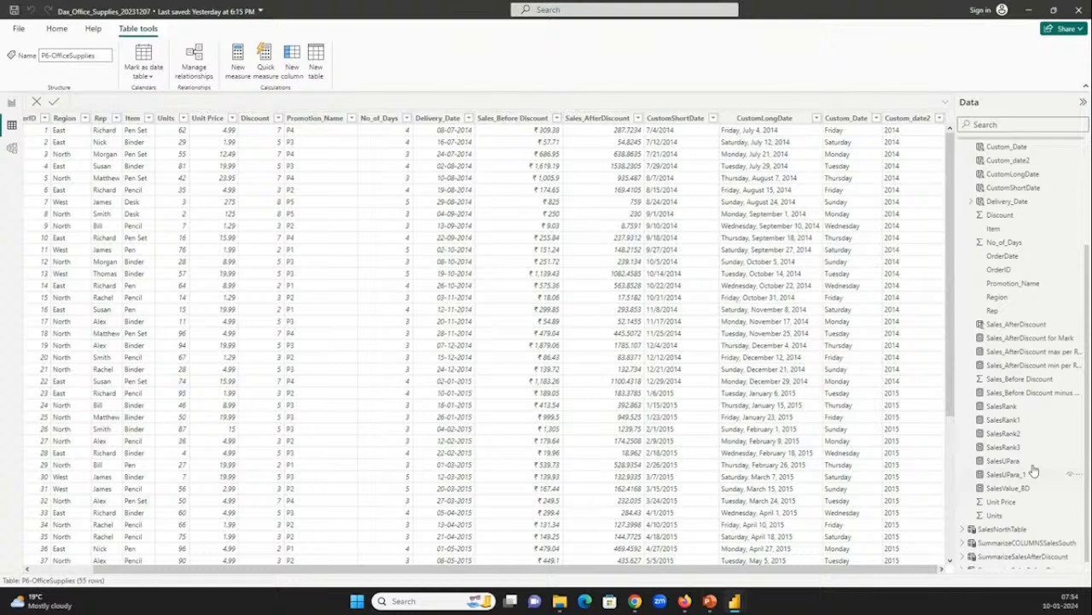
View the data model, inspect the Actualnewsale_pen formula in CalculateMeasureTable, and look through the MeasureTable and CostofDeliveryTable fields.
{"action": "left_click", "coordinate": [12, 147]}
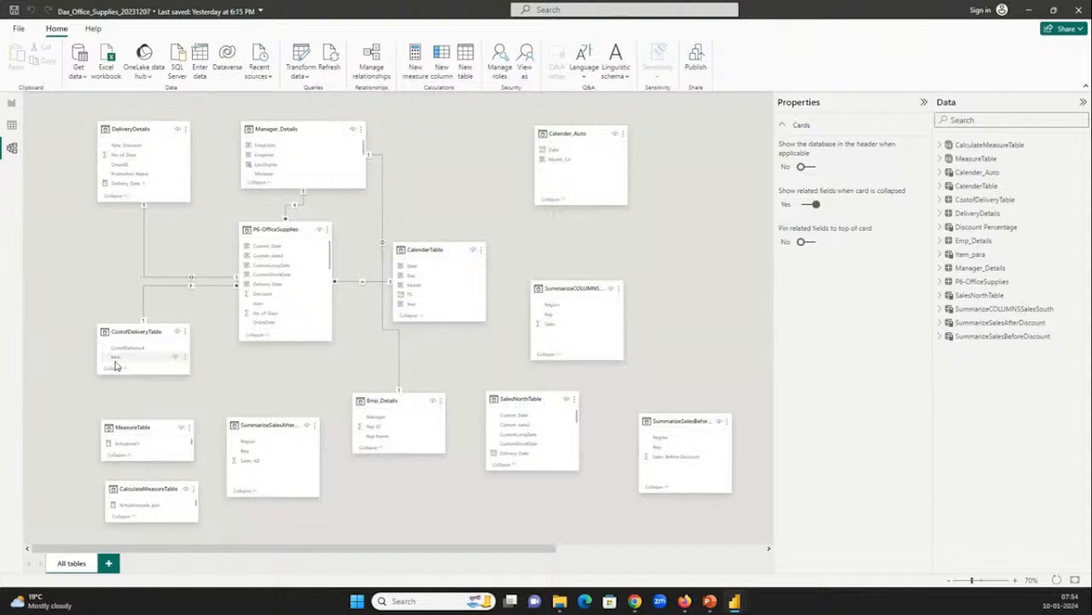
{"action": "left_click", "coordinate": [941, 144]}
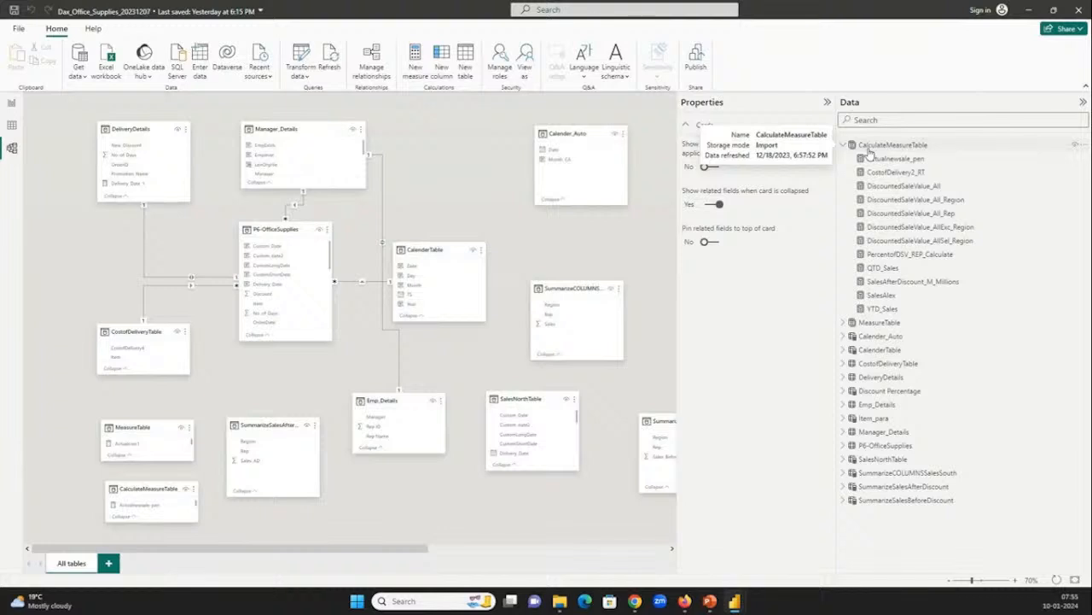
{"action": "left_click", "coordinate": [874, 158]}
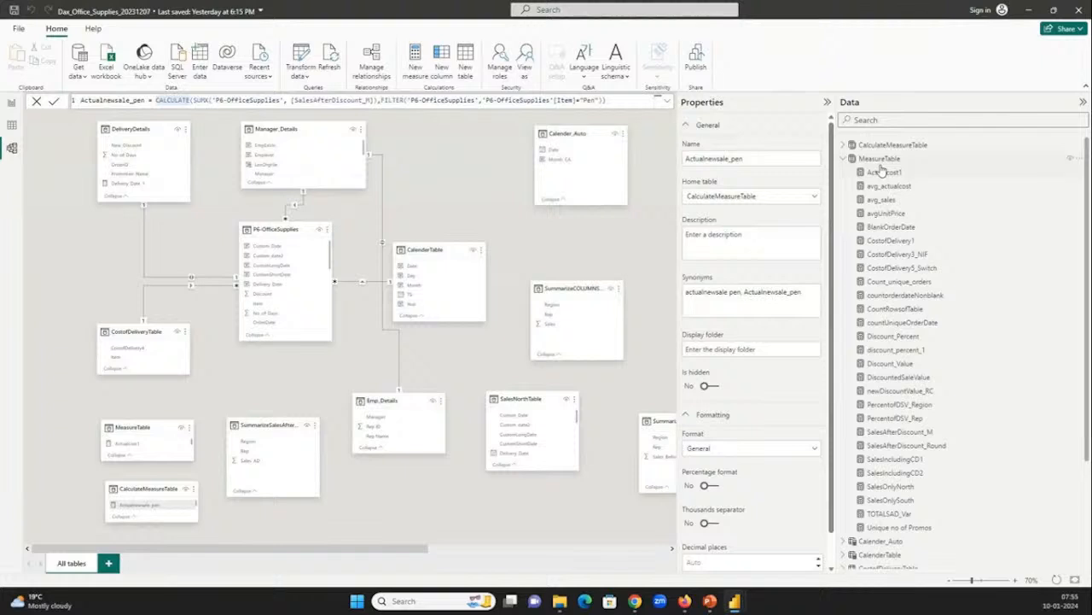
{"action": "left_click", "coordinate": [845, 159]}
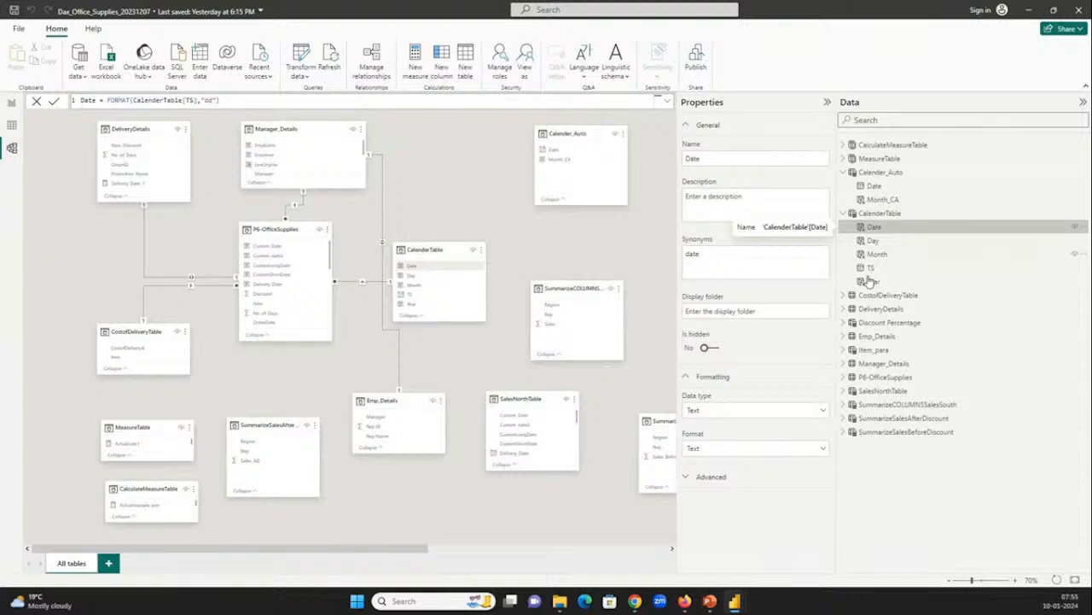
{"action": "left_click", "coordinate": [888, 295]}
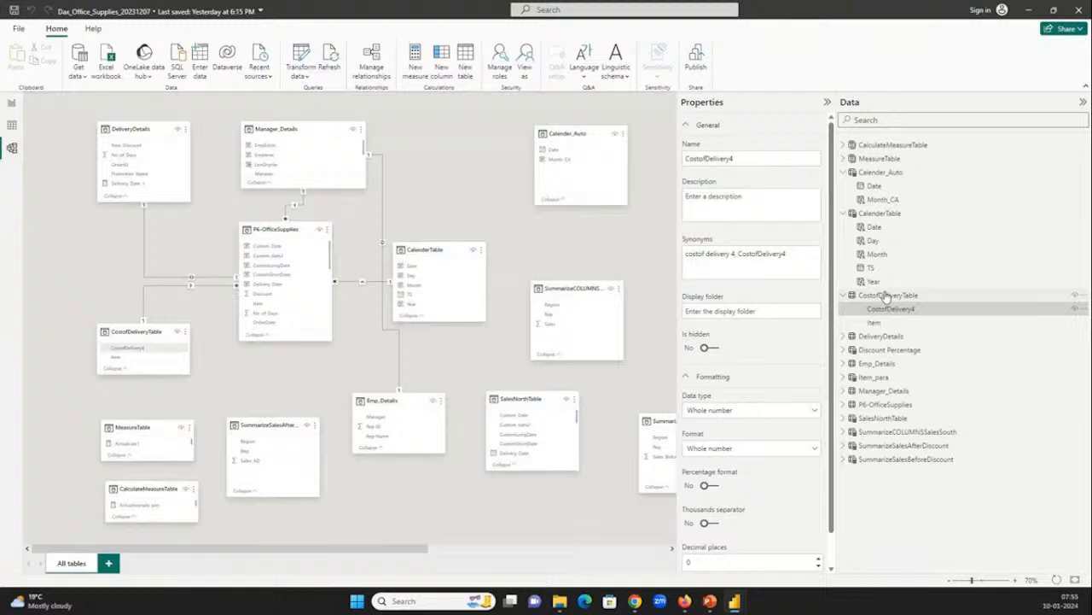
{"action": "left_click", "coordinate": [888, 295]}
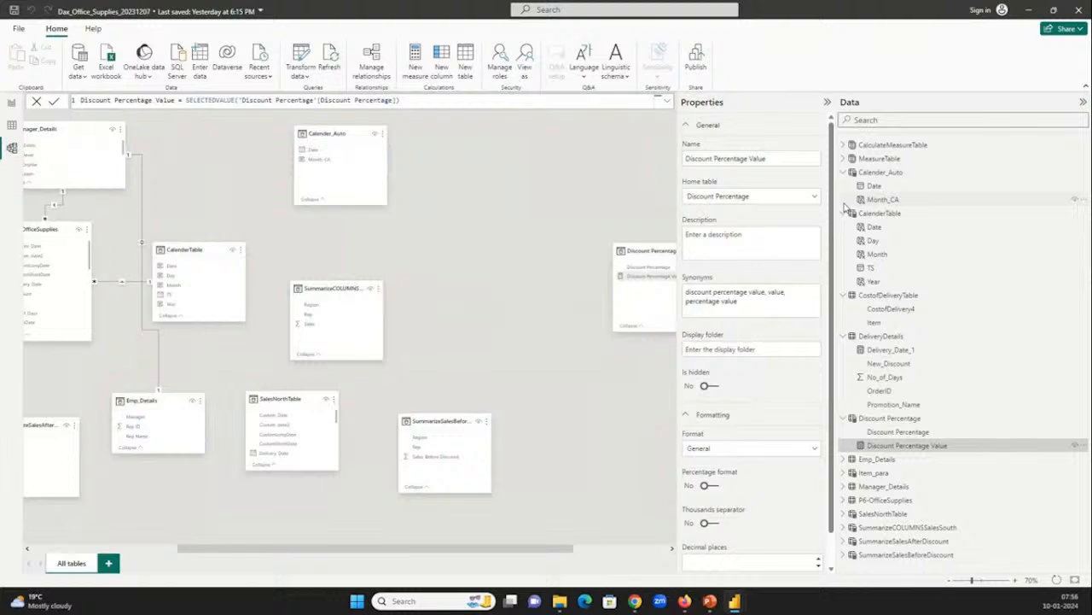
Collapse the CalenderTable, CostofDeliveryTable, DeliveryDetails and Discount Percentage field lists and look into SummarizeCOLUMNSSalesSouth.
{"action": "left_click", "coordinate": [845, 212]}
{"action": "left_click", "coordinate": [845, 226]}
{"action": "left_click", "coordinate": [845, 240]}
{"action": "left_click", "coordinate": [843, 294]}
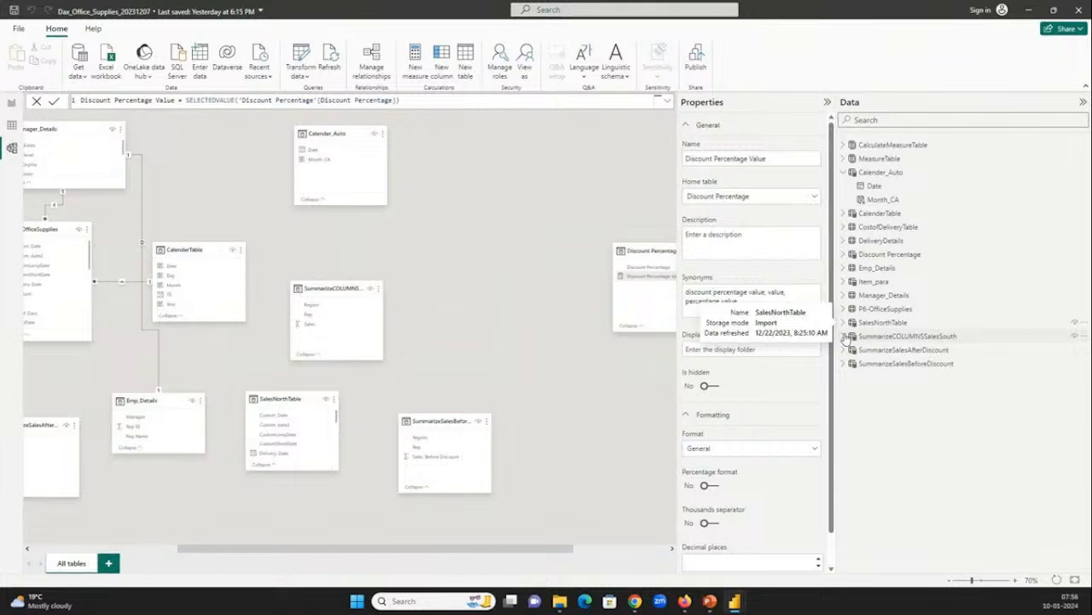
{"action": "left_click", "coordinate": [844, 336]}
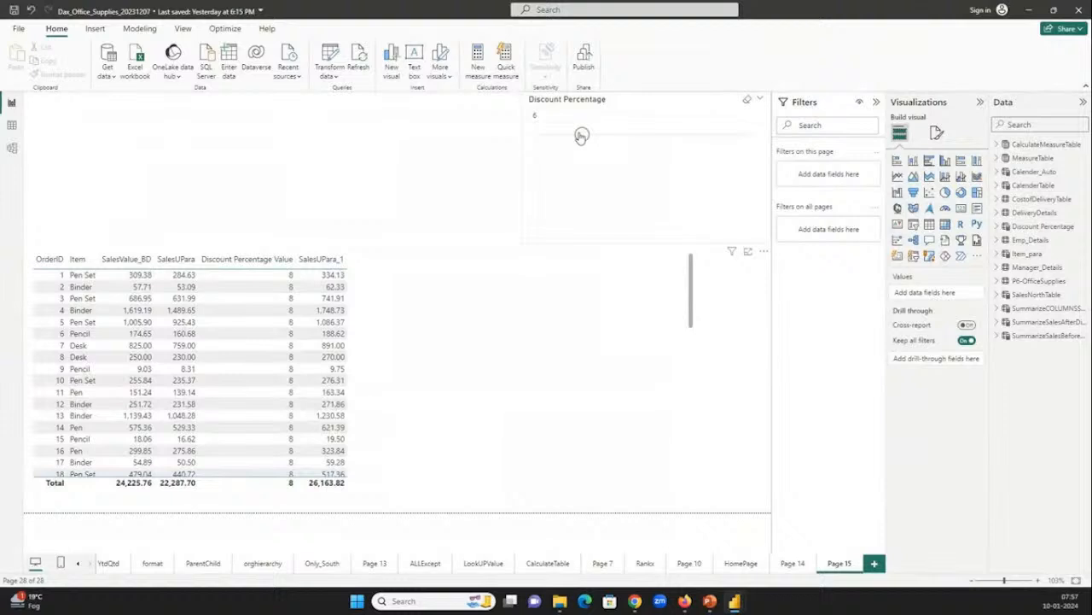
Set the Discount Percentage slicer on Page 15 to 5, inspect the Discount Percentage Value measure and widen the field list area.
{"action": "left_click_drag", "start_coordinate": [582, 136], "coordinate": [574, 134]}
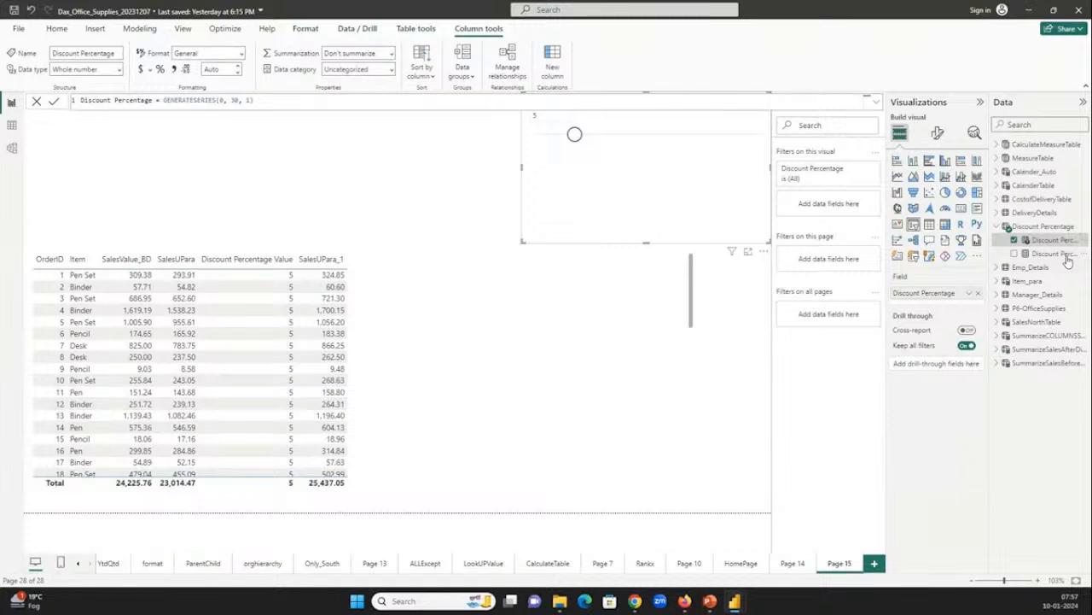
{"action": "left_click", "coordinate": [1066, 255]}
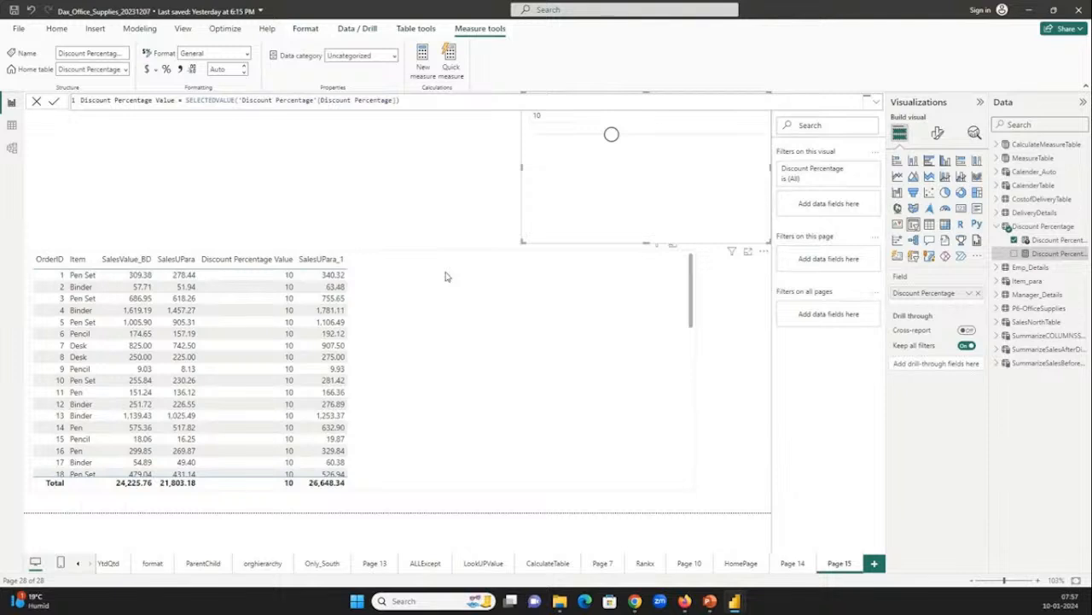
{"action": "left_click_drag", "start_coordinate": [990, 256], "coordinate": [906, 256]}
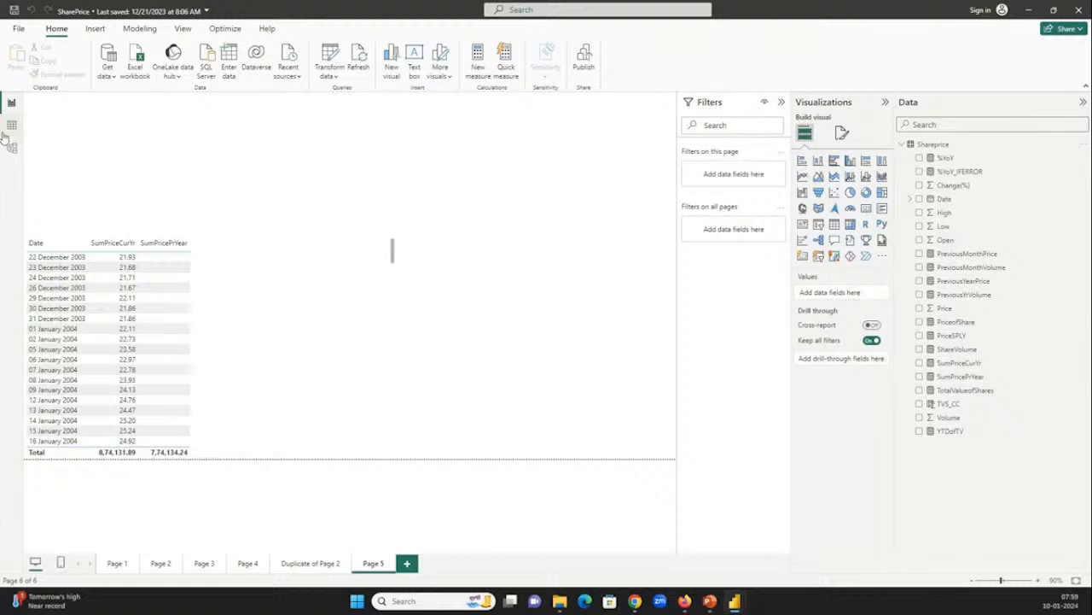
View the Shareprice table's data in the SharePrice report and inspect the %YoY, PriceSPLY and TVS_CC formulas.
{"action": "left_click", "coordinate": [12, 126]}
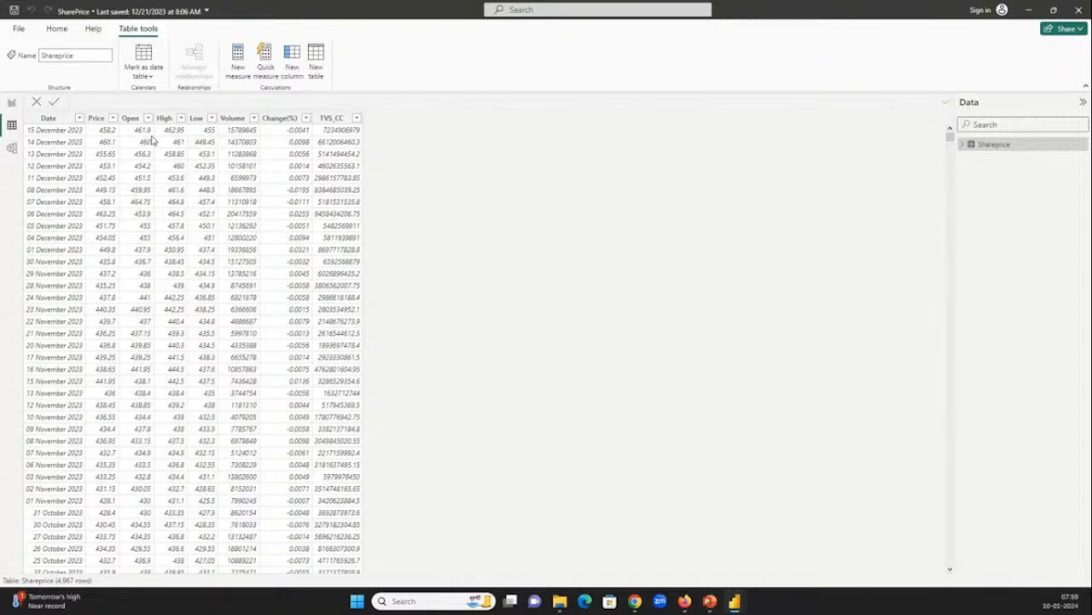
{"action": "left_click", "coordinate": [963, 145]}
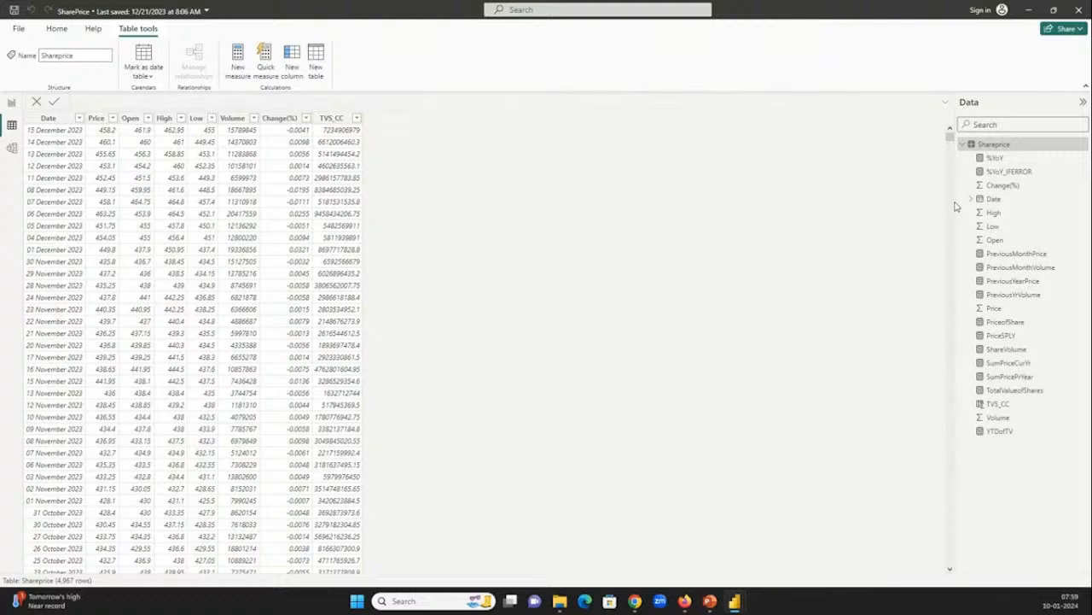
{"action": "left_click", "coordinate": [995, 158]}
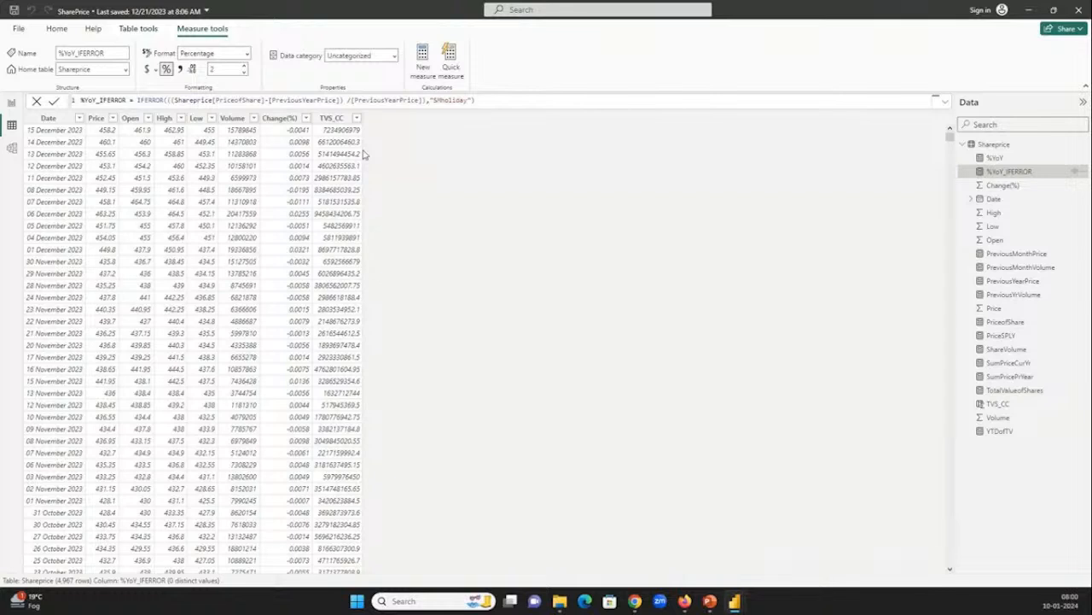
{"action": "left_click", "coordinate": [1008, 335]}
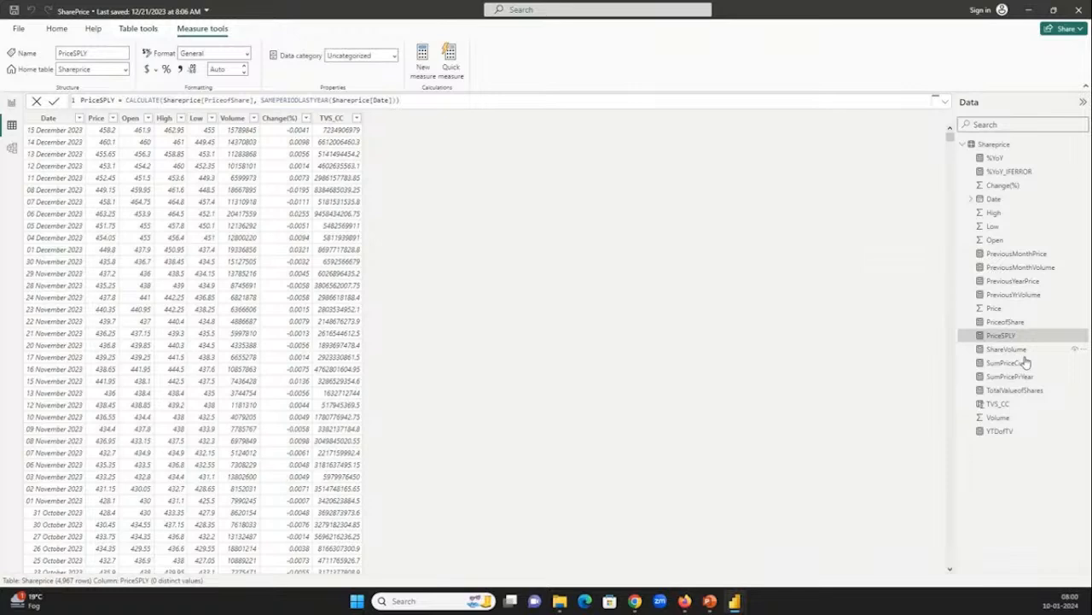
{"action": "left_click", "coordinate": [999, 403]}
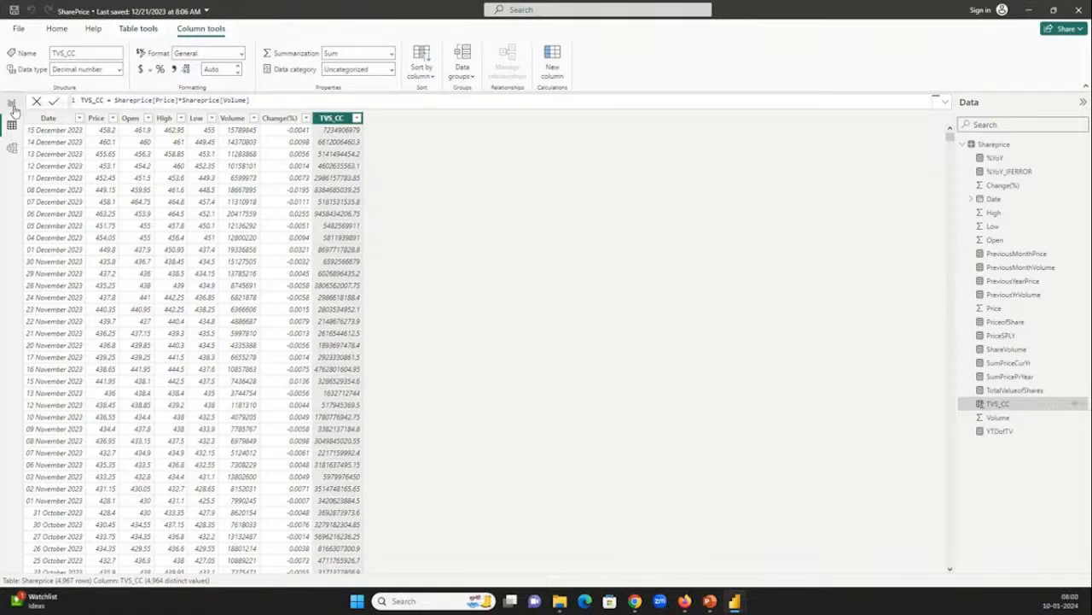
Resize the current-year and previous-year price table on the SharePrice report's Page 5, and view Page 2.
{"action": "left_click", "coordinate": [12, 104]}
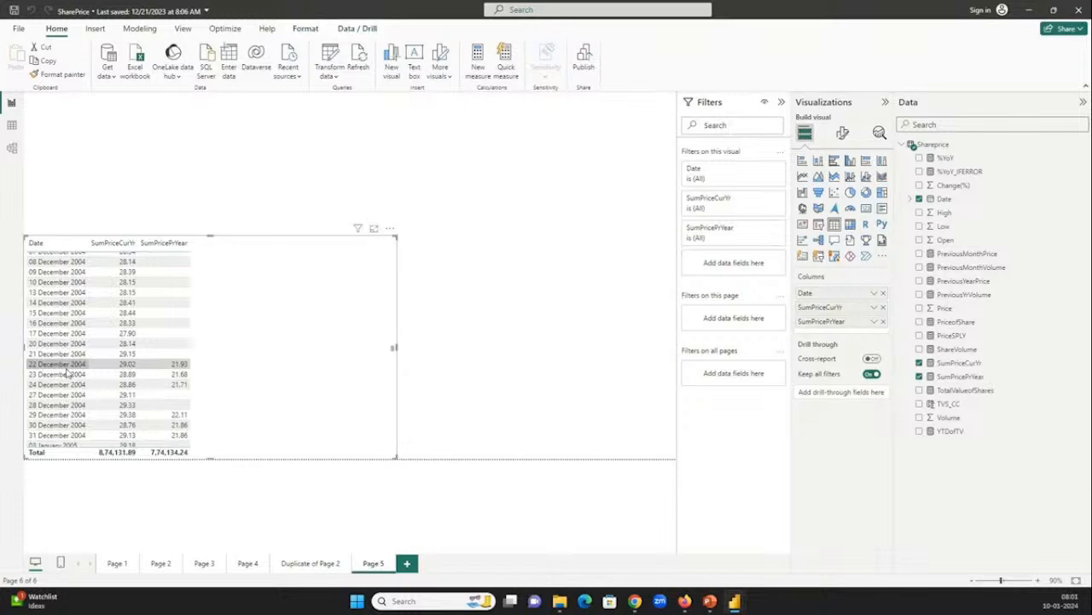
{"action": "left_click_drag", "start_coordinate": [395, 350], "coordinate": [393, 351]}
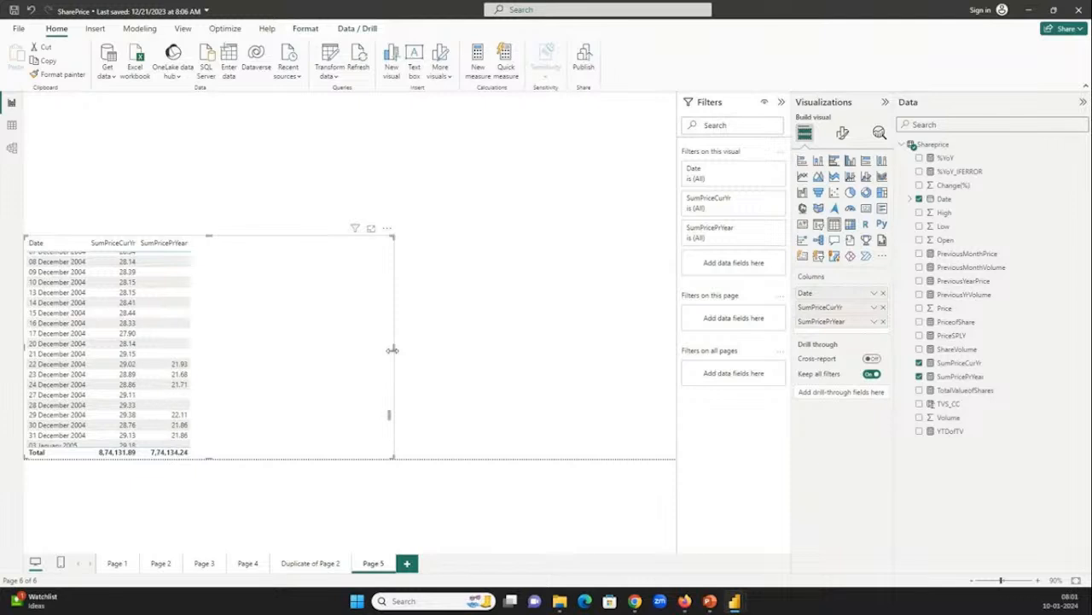
{"action": "left_click_drag", "start_coordinate": [392, 350], "coordinate": [390, 350]}
{"action": "left_click_drag", "start_coordinate": [391, 236], "coordinate": [648, 180]}
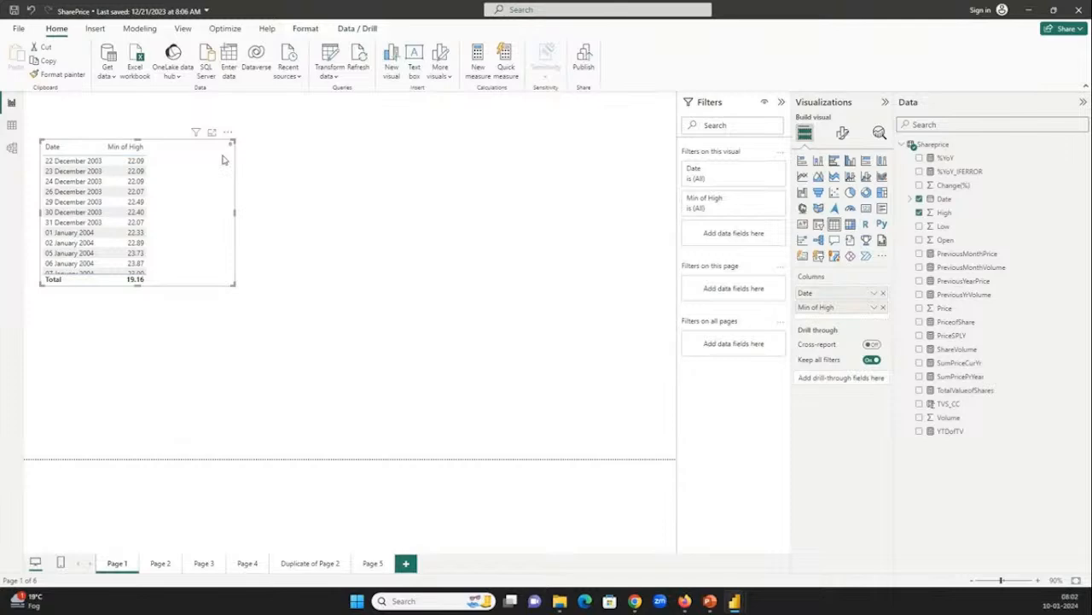
{"action": "left_click", "coordinate": [161, 563]}
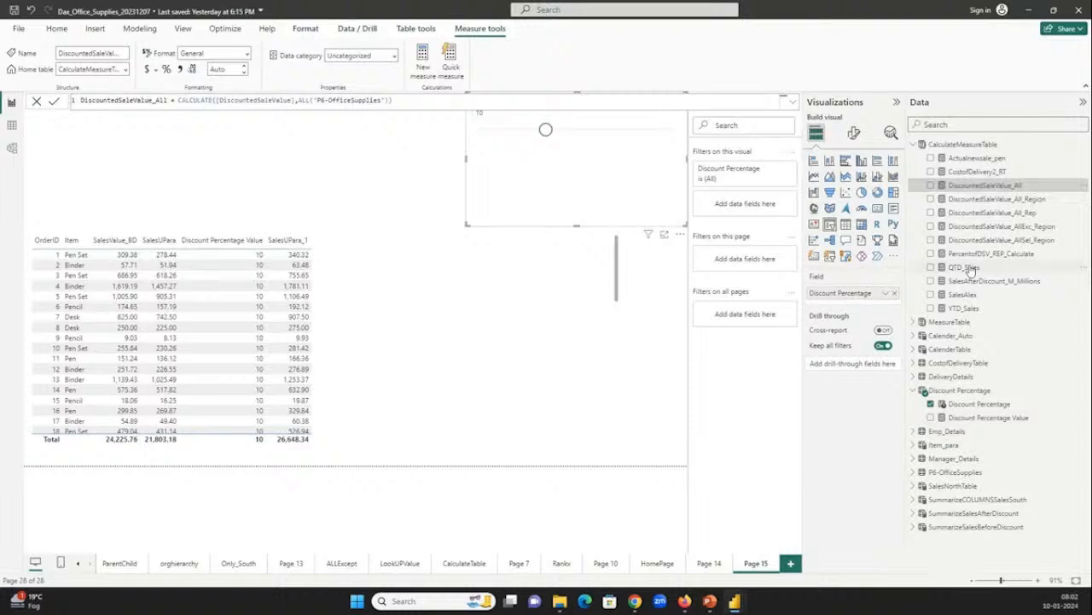
Expand MeasureTable in the Dax_Office_Supplies_20231207 report and inspect one of its measures.
{"action": "left_click", "coordinate": [949, 322]}
{"action": "left_click", "coordinate": [973, 417]}
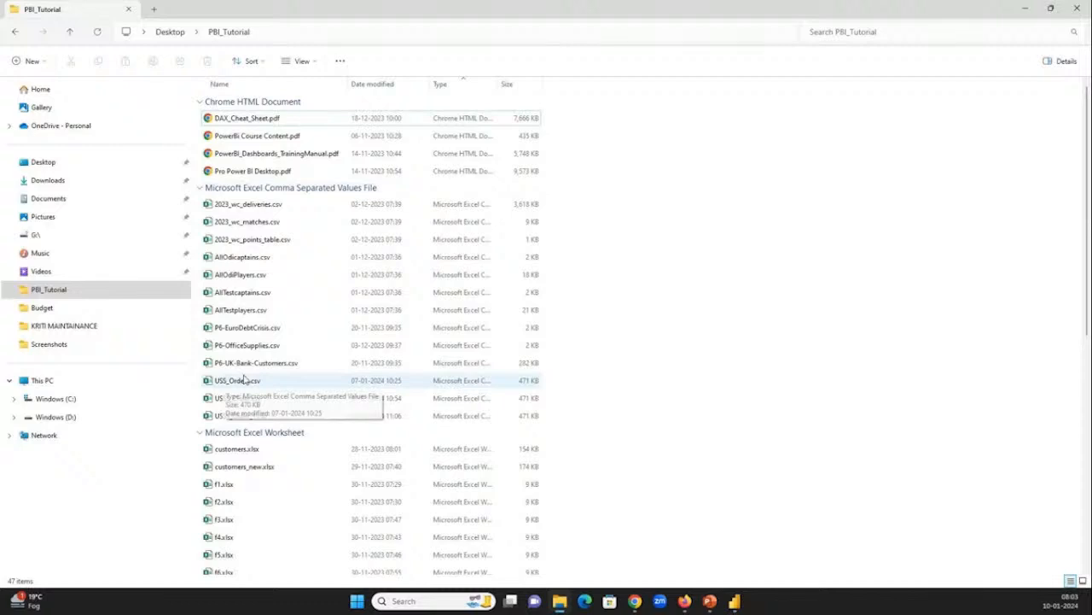
Open Python_Sample_2.pbix from the PBI_Tutorial folder and expand the P6-OfficeSupplies table's fields.
{"action": "left_click", "coordinate": [248, 333]}
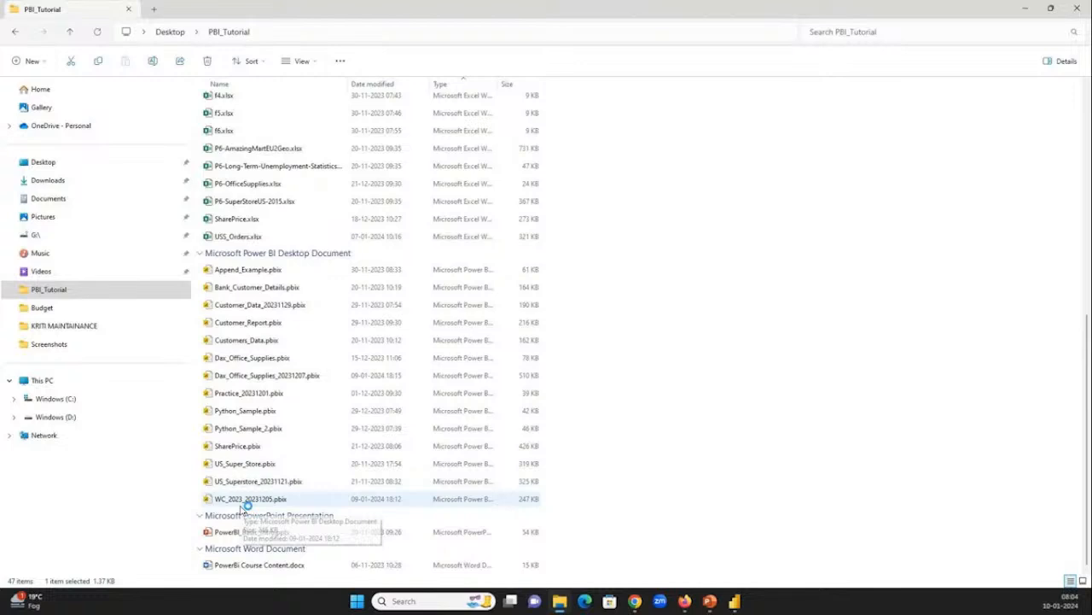
{"action": "left_click", "coordinate": [267, 426]}
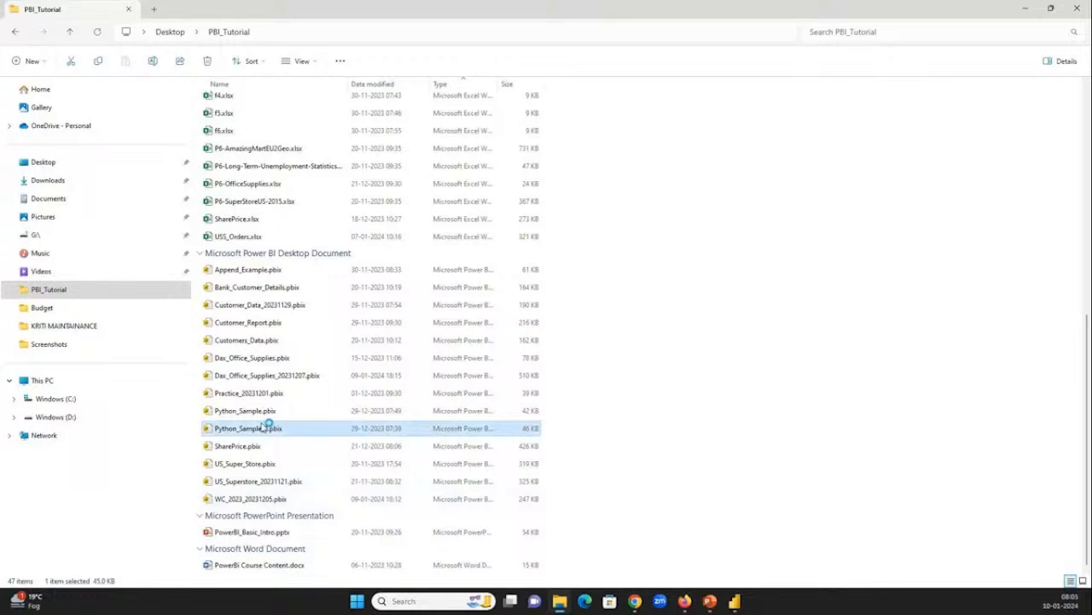
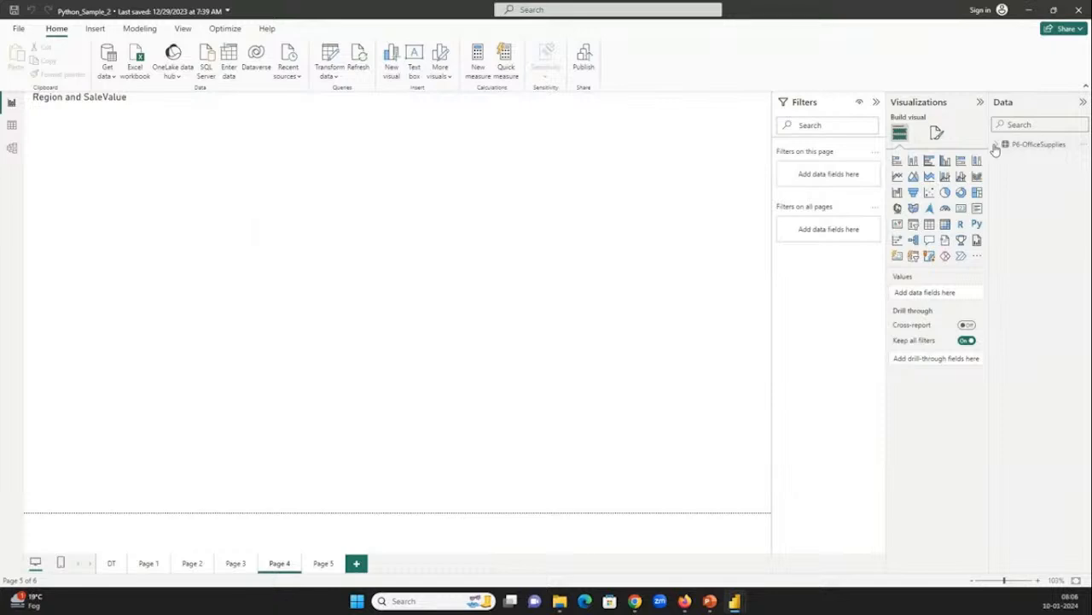
{"action": "left_click", "coordinate": [996, 145]}
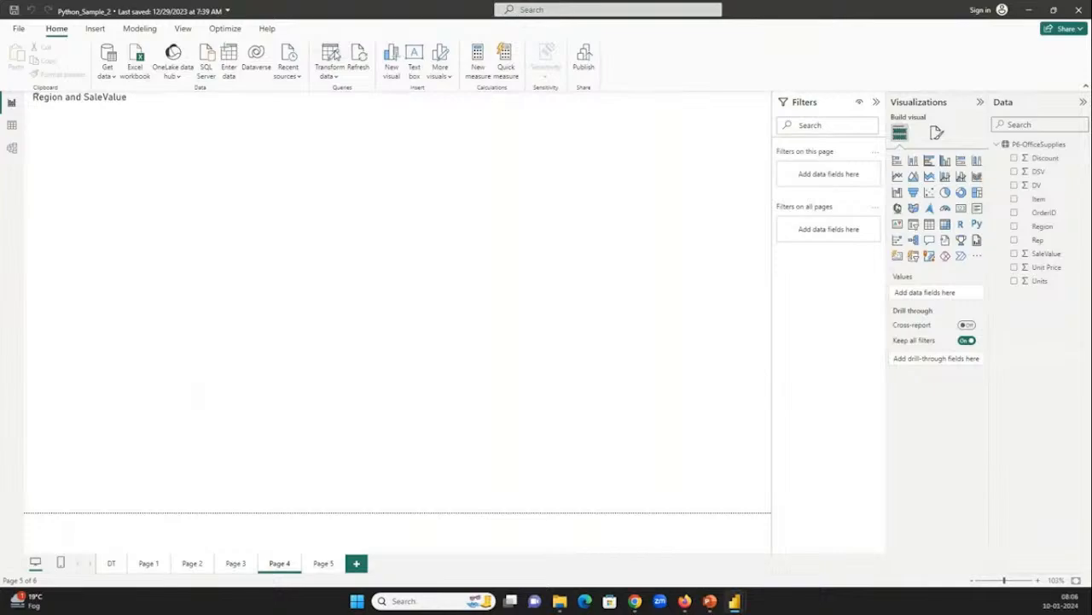
Examine the P6-OfficeSupplies query in Power Query Editor, reviewing the script in its Run Python script step and the Changed Type1 step.
{"action": "left_click", "coordinate": [335, 54]}
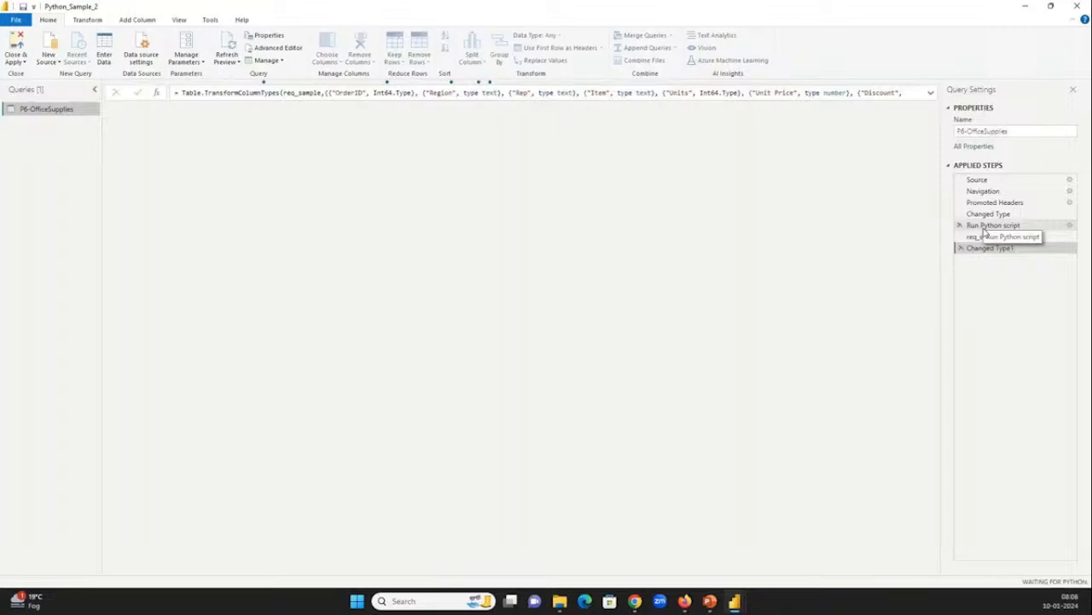
{"action": "left_click", "coordinate": [988, 226]}
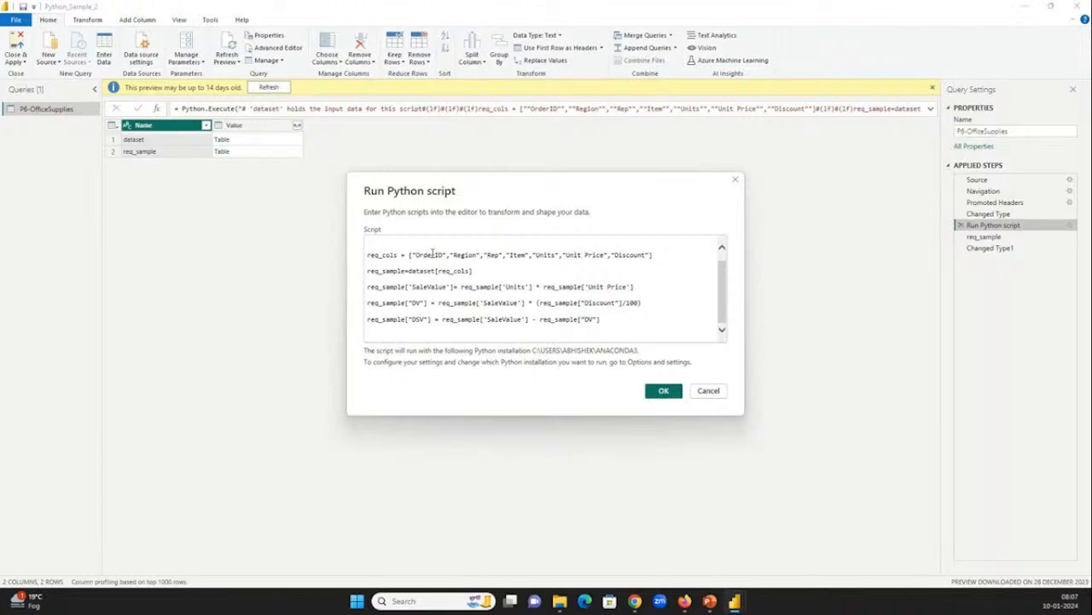
{"action": "left_click", "coordinate": [708, 390]}
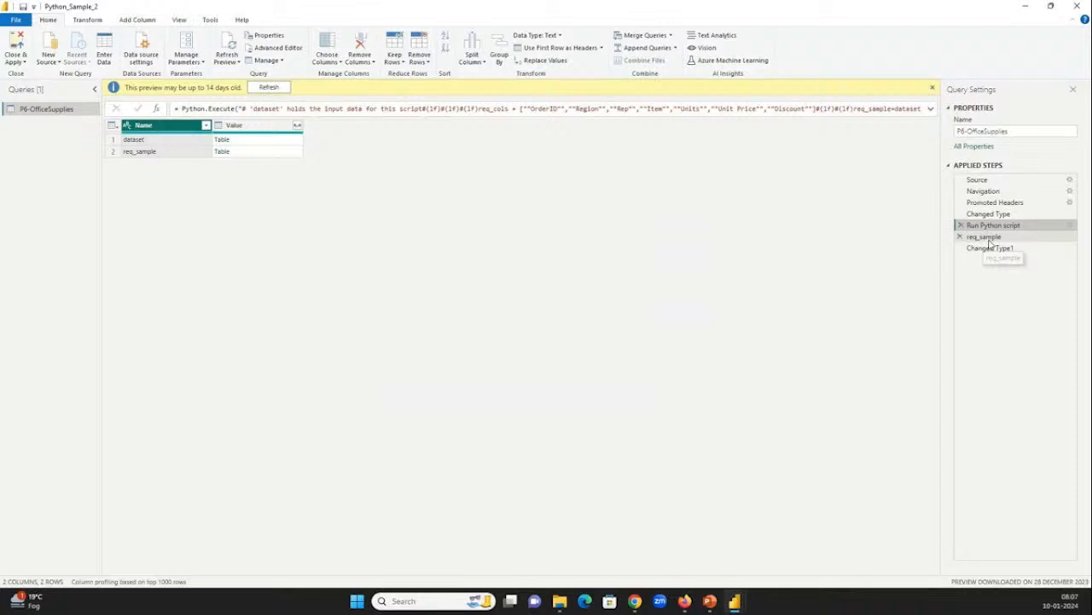
{"action": "left_click", "coordinate": [990, 247]}
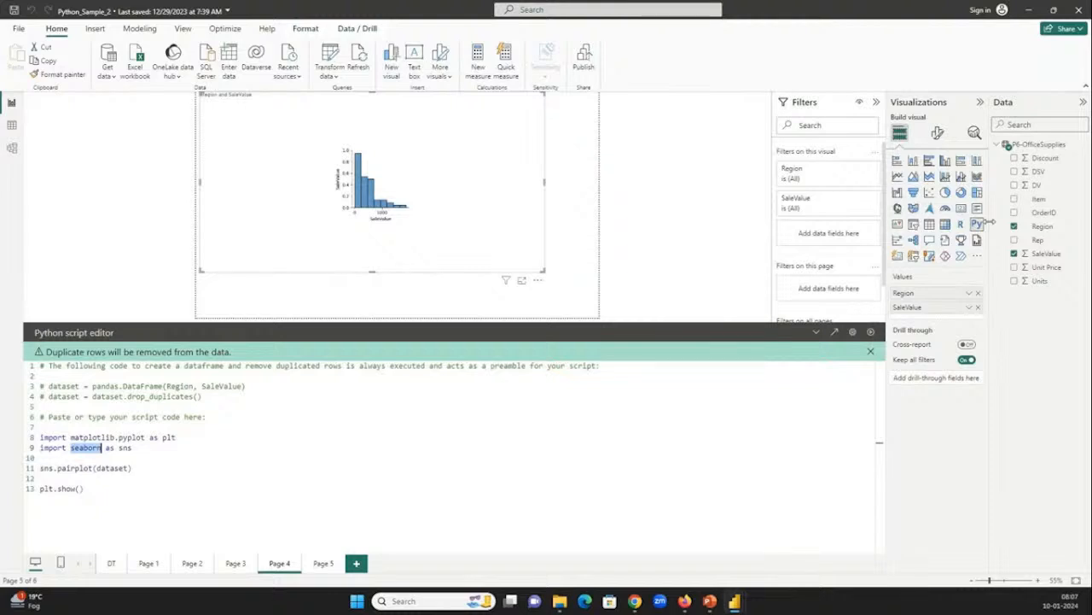
Examine the Python visuals on Page 5, Page 2 and Page 1 of the report, viewing the scripts of the violin and scatter plots.
{"action": "left_click", "coordinate": [324, 569]}
{"action": "left_click", "coordinate": [324, 564]}
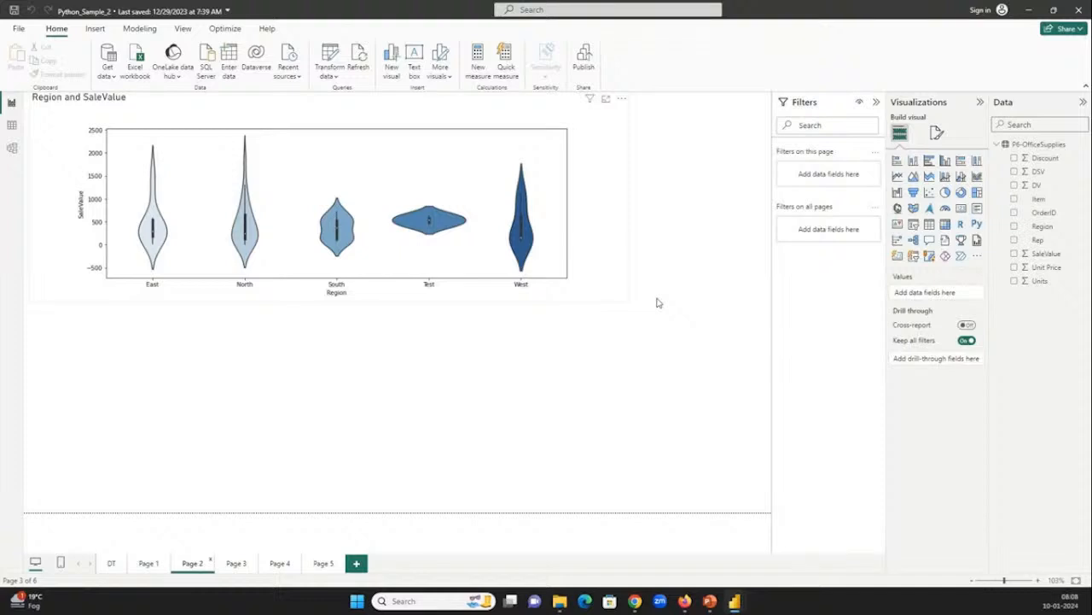
{"action": "left_click", "coordinate": [599, 286]}
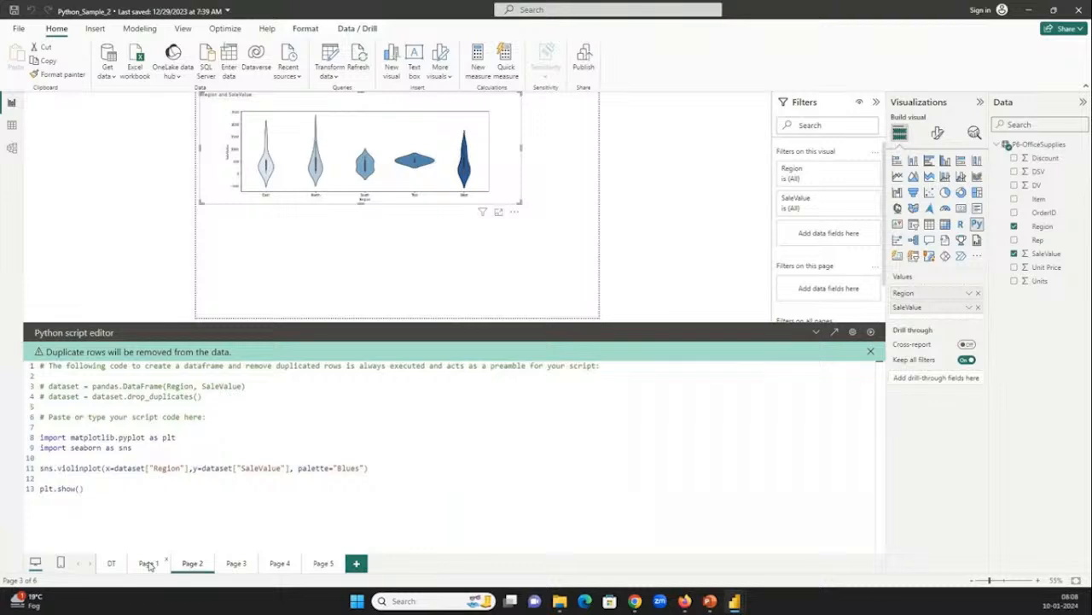
{"action": "left_click", "coordinate": [148, 564]}
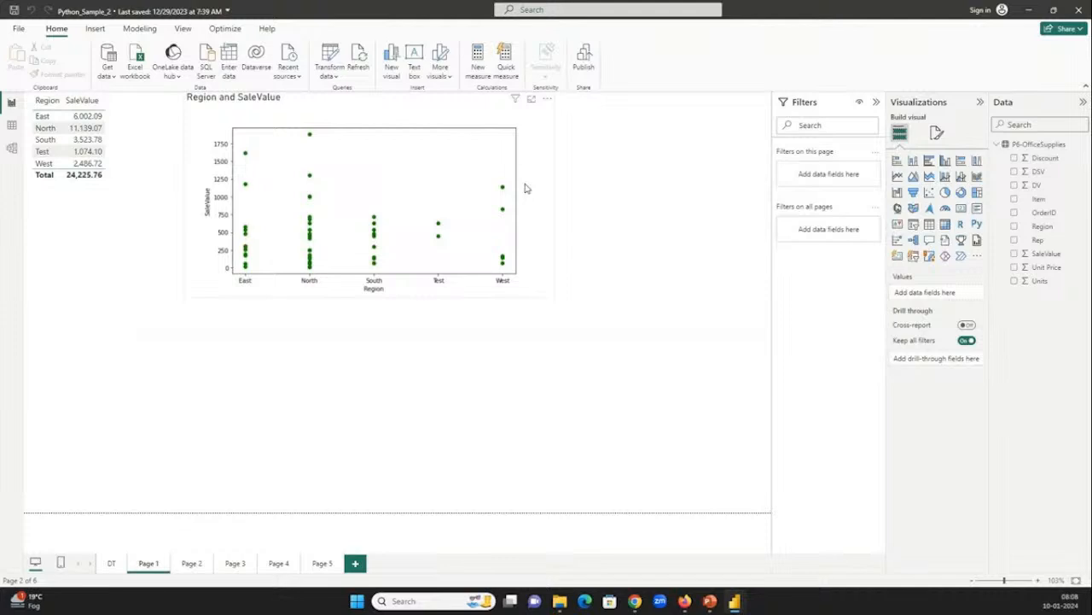
{"action": "left_click", "coordinate": [525, 187]}
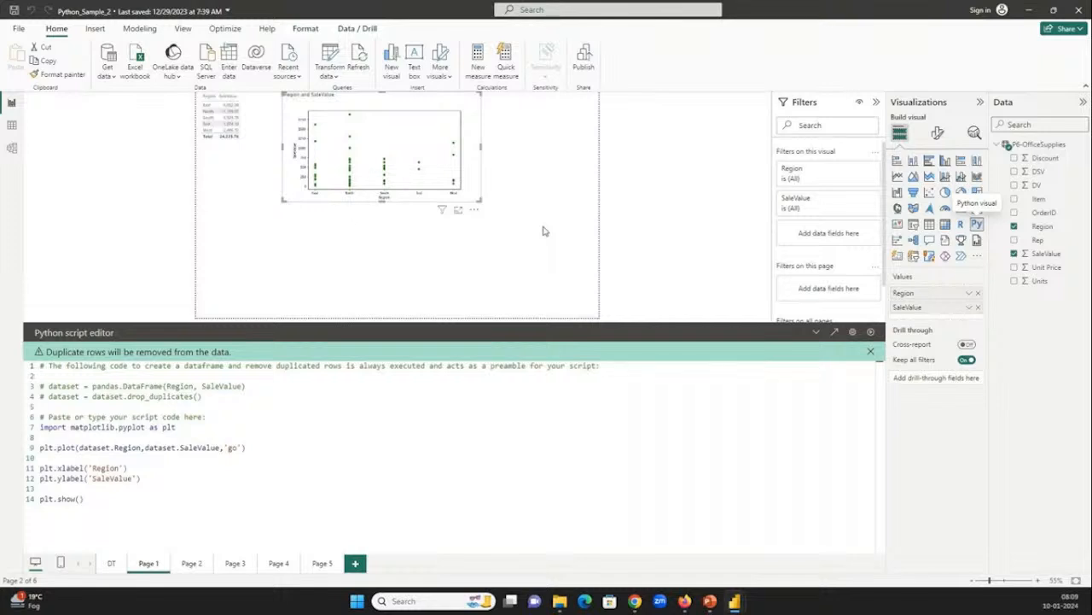
Browse the PBI_Tutorial folder, and view the orghierarchy page and CalculateMeasureTable measures in the Dax_Office_Supplies_20231207 report.
{"action": "left_click", "coordinate": [1030, 10]}
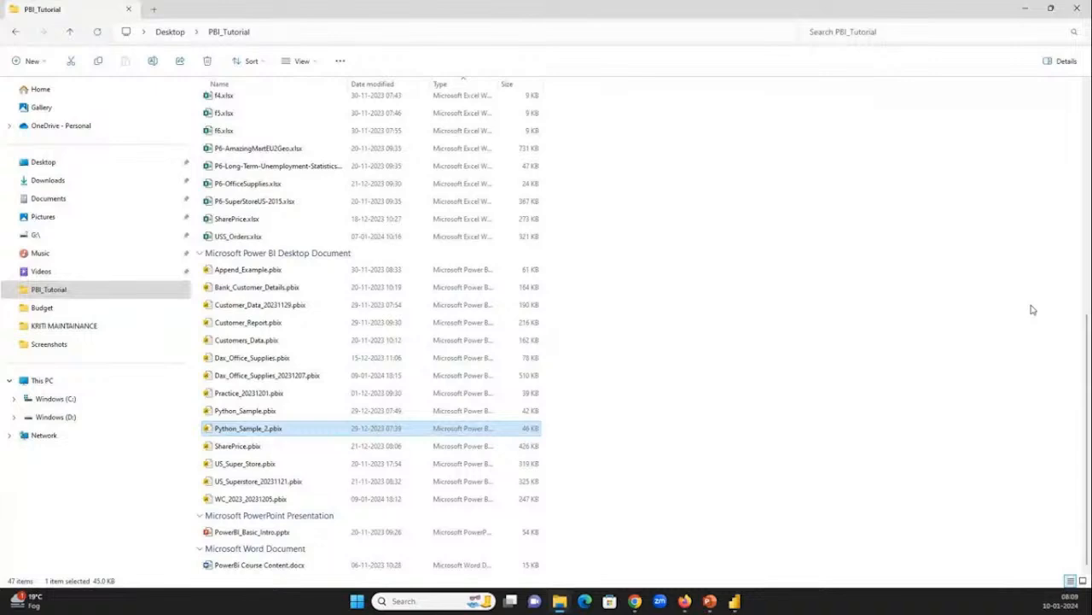
{"action": "scroll", "coordinate": [846, 518], "scroll_direction": "up", "scroll_amount": 7}
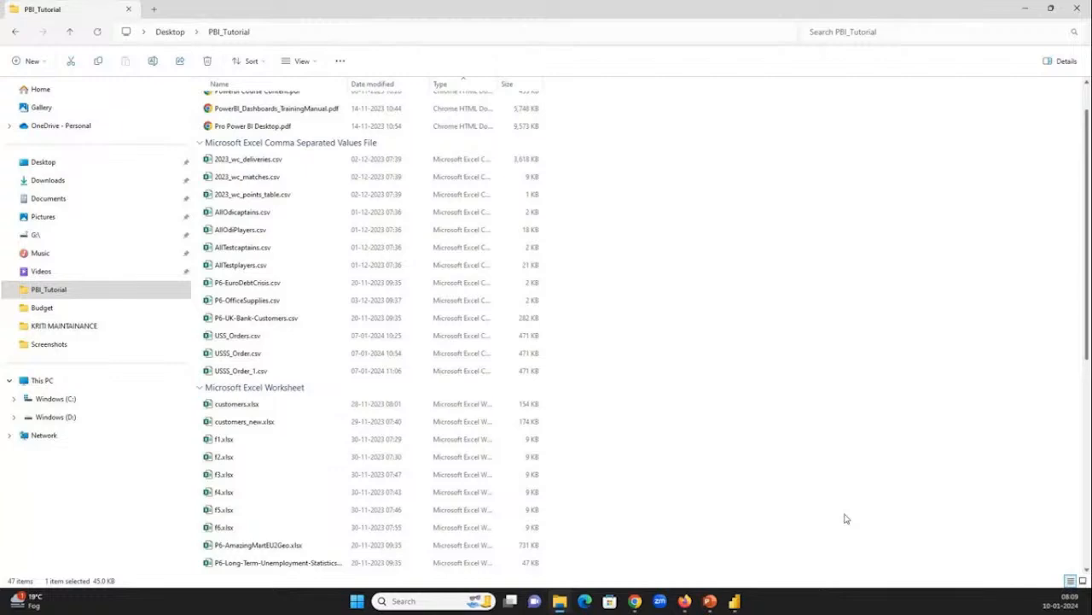
{"action": "key", "text": "alt+Tab"}
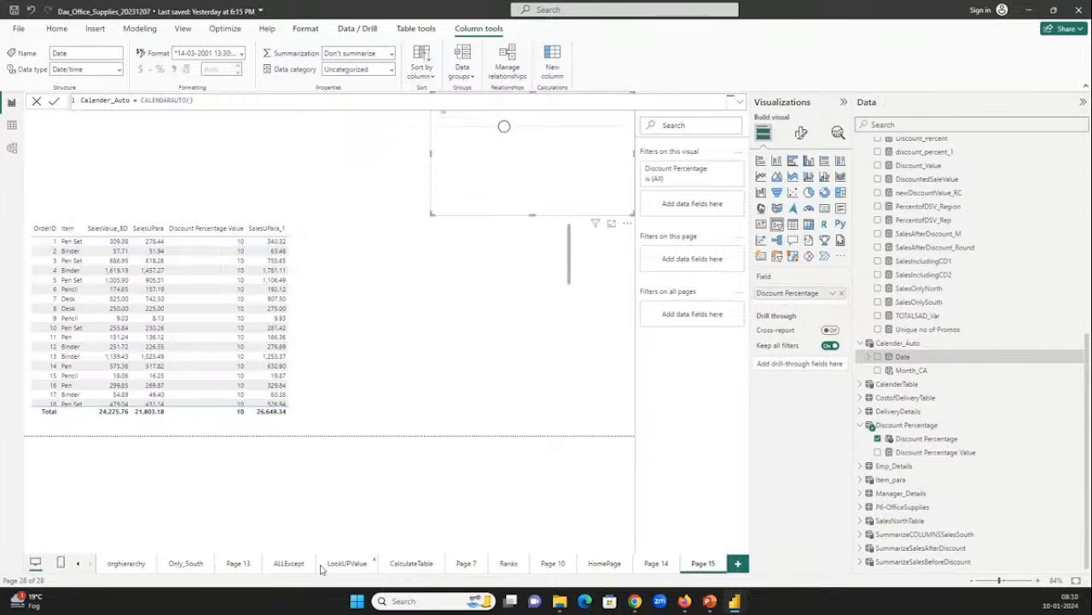
{"action": "left_click", "coordinate": [127, 563]}
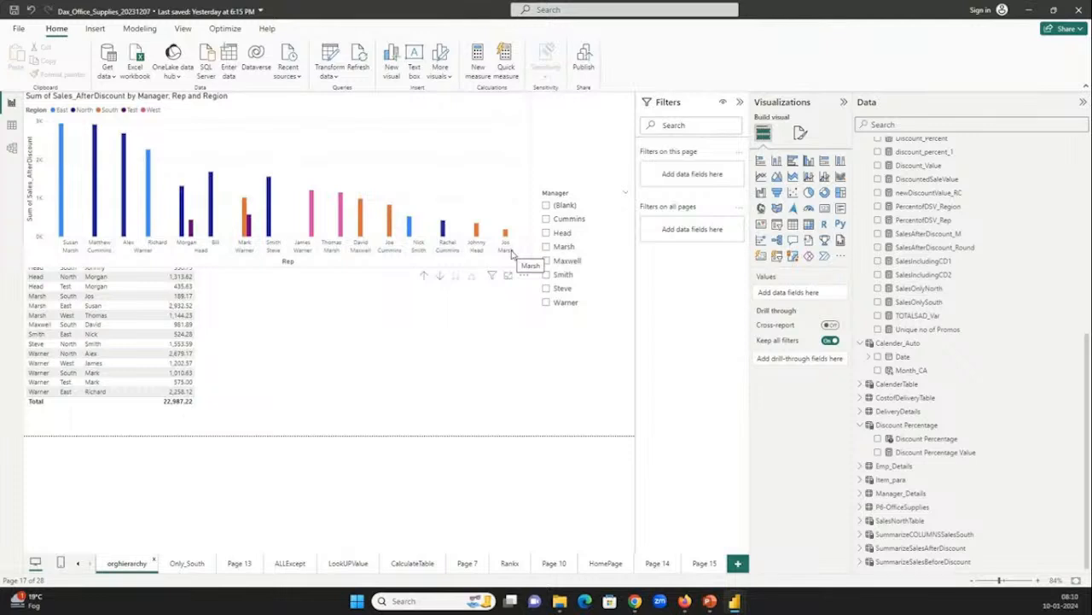
{"action": "scroll", "coordinate": [951, 267], "scroll_direction": "up", "scroll_amount": 8}
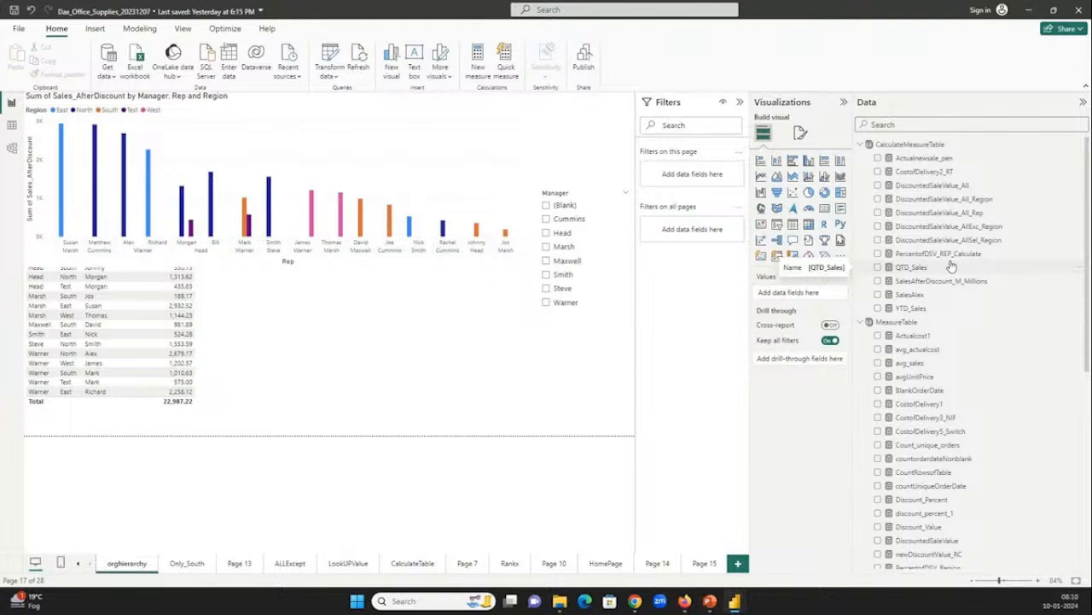
{"action": "left_click", "coordinate": [913, 267]}
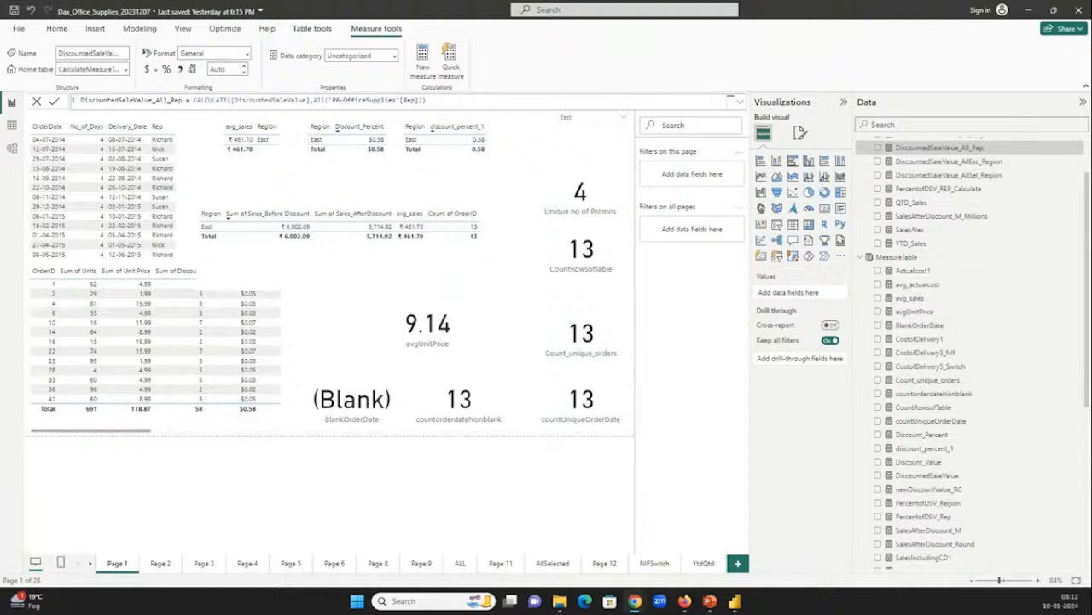
View the Copilot suggestions for quick measures in the Python_Sample_2 report and try to sign in and turn on Q&A.
{"action": "left_click", "coordinate": [733, 602]}
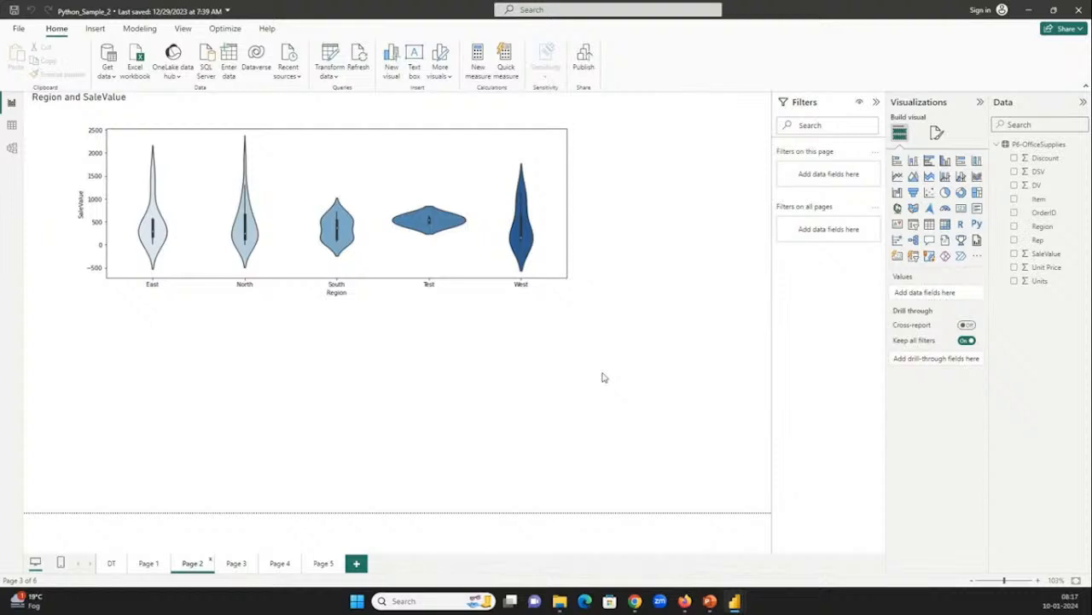
{"action": "left_click", "coordinate": [503, 73]}
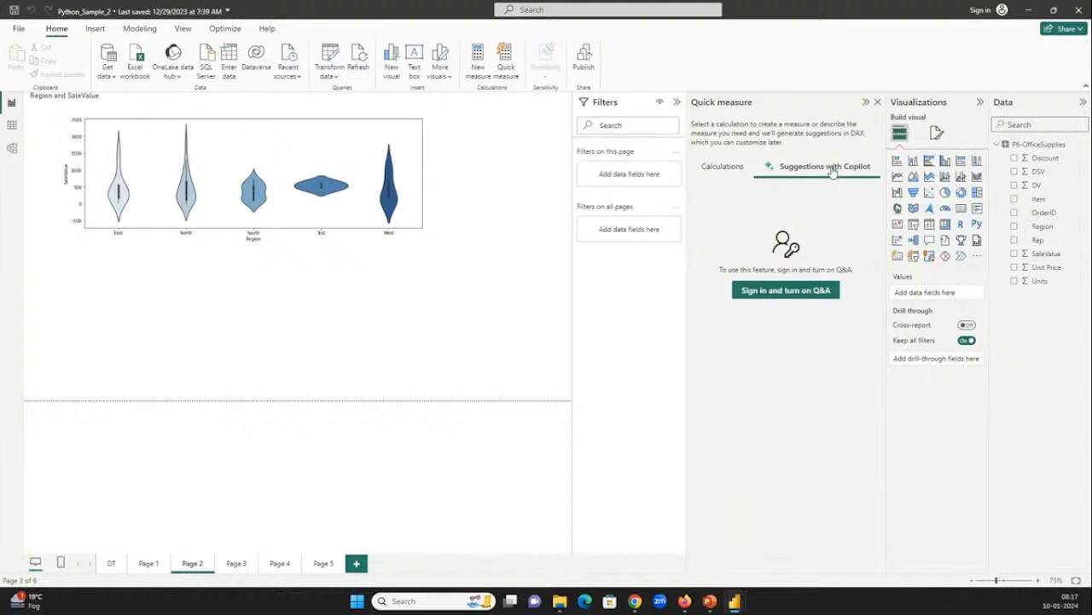
{"action": "left_click", "coordinate": [787, 292]}
Switch to Chrome to review the Power BI Pro, Premium and Microsoft Fabric pricing, and view the Power BI Downloads page.
{"action": "key", "text": "alt+Tab"}
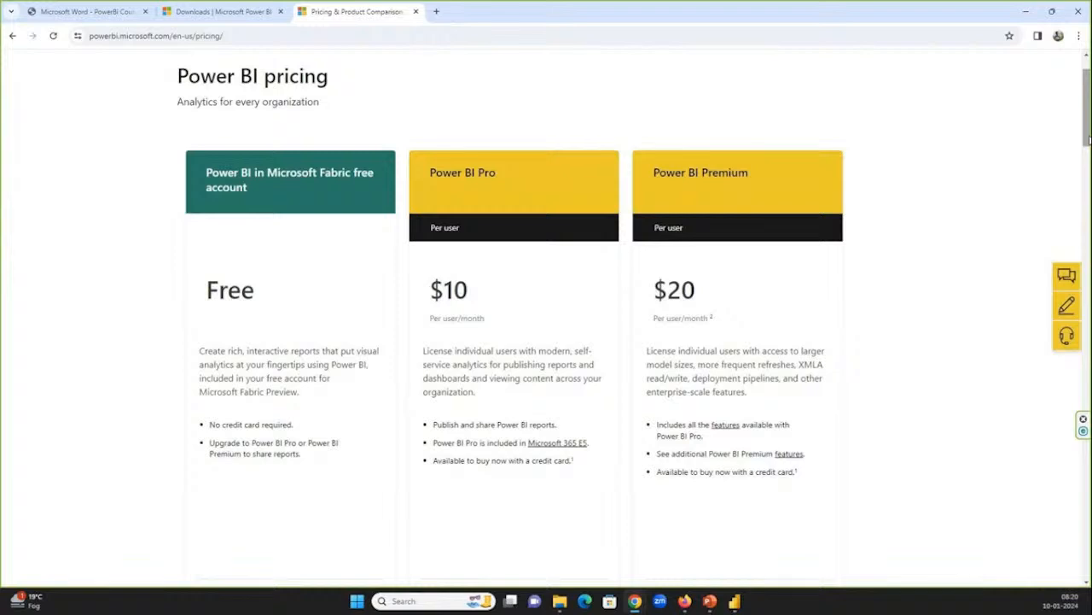
{"action": "scroll", "coordinate": [681, 139], "scroll_direction": "down", "scroll_amount": 1}
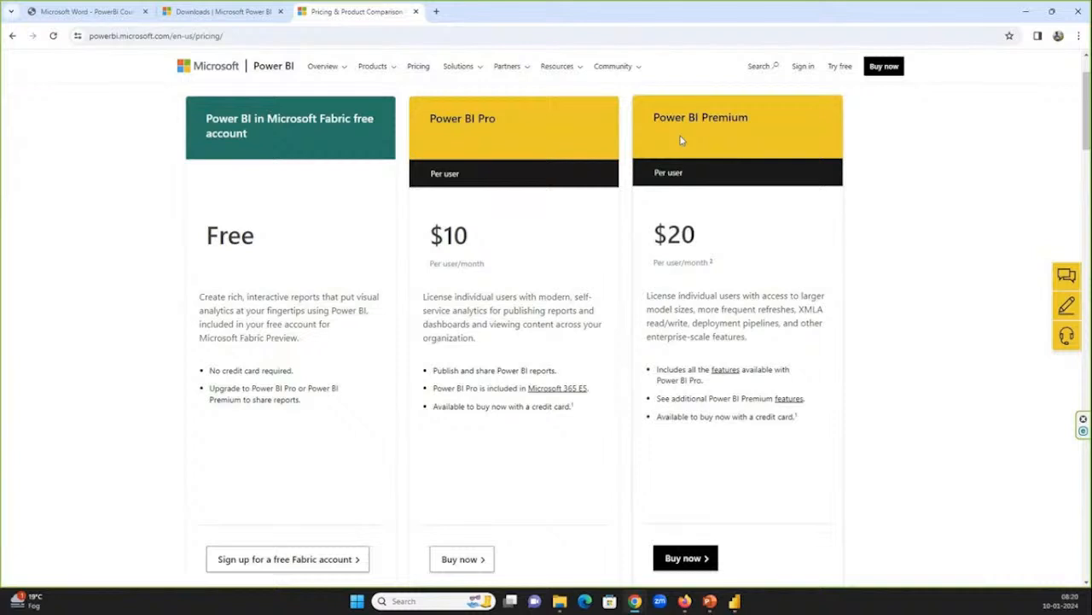
{"action": "double_click", "coordinate": [455, 234]}
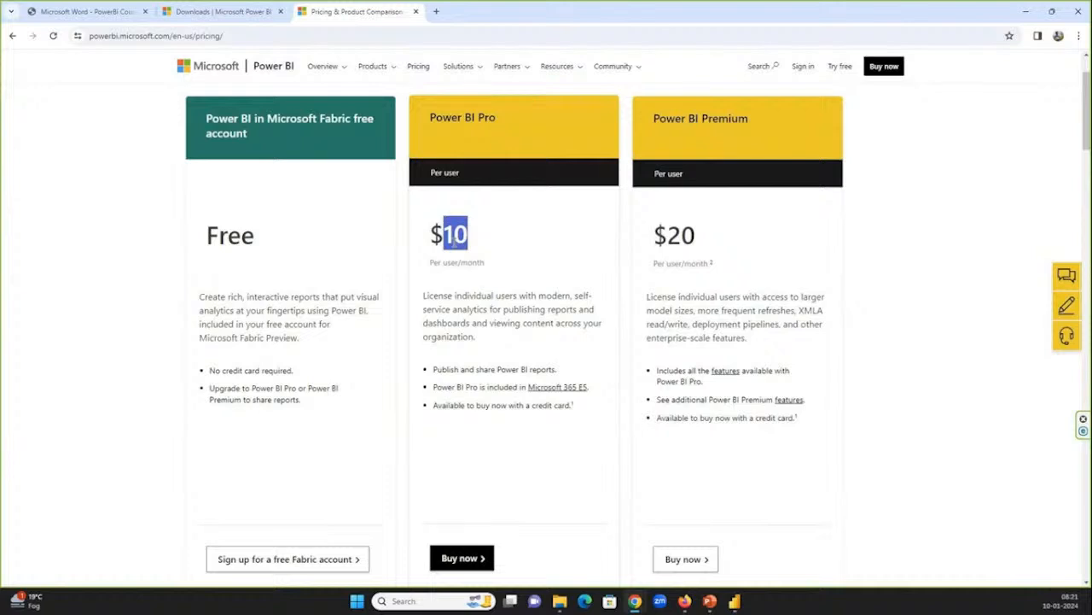
{"action": "scroll", "coordinate": [252, 217], "scroll_direction": "down", "scroll_amount": 5}
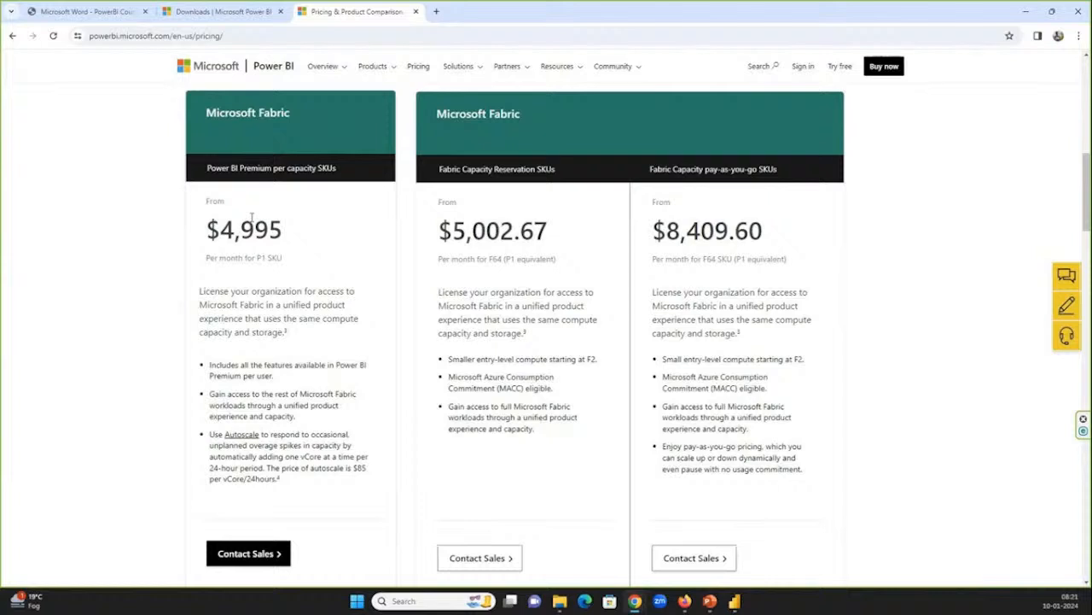
{"action": "left_click", "coordinate": [253, 8]}
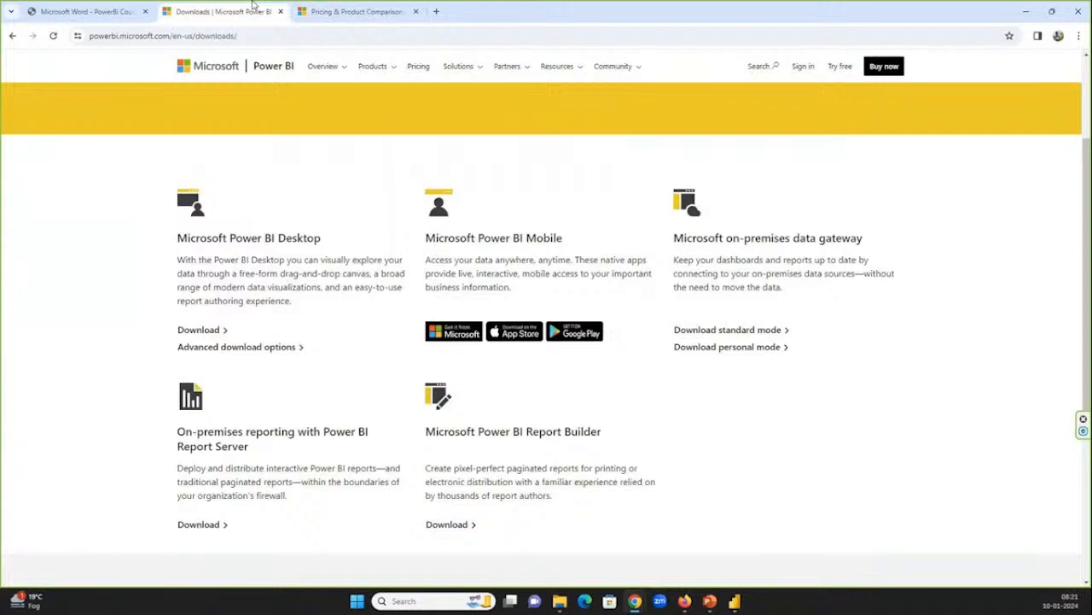
View the first slide of PowerBI_Basic_Intro.pptx in PowerPoint and return to the PBI_Tutorial folder in File Explorer.
{"action": "key", "text": "alt+Tab"}
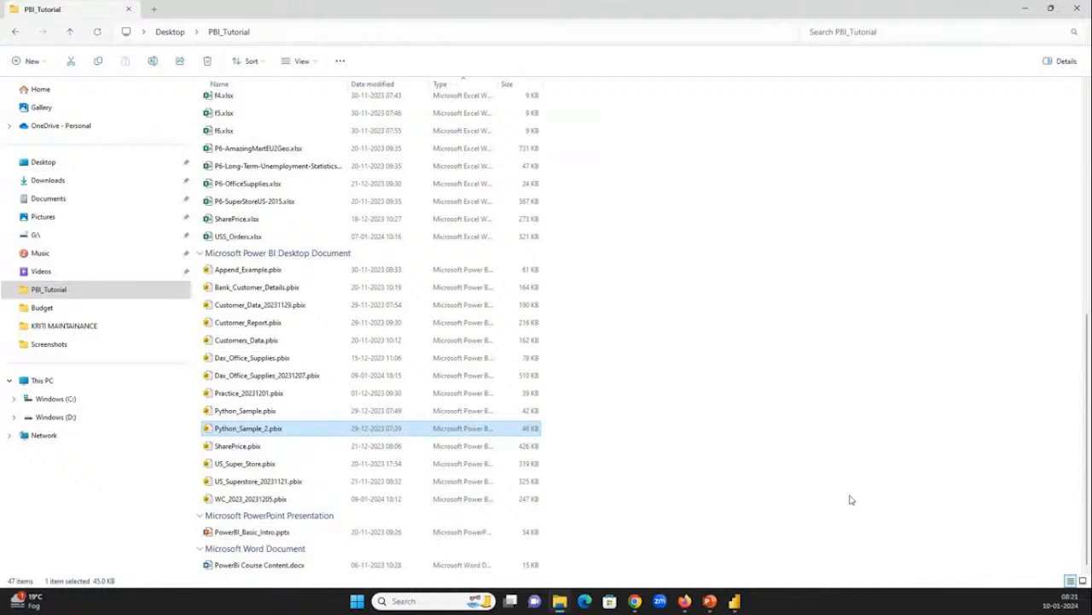
{"action": "key", "text": "alt+Tab"}
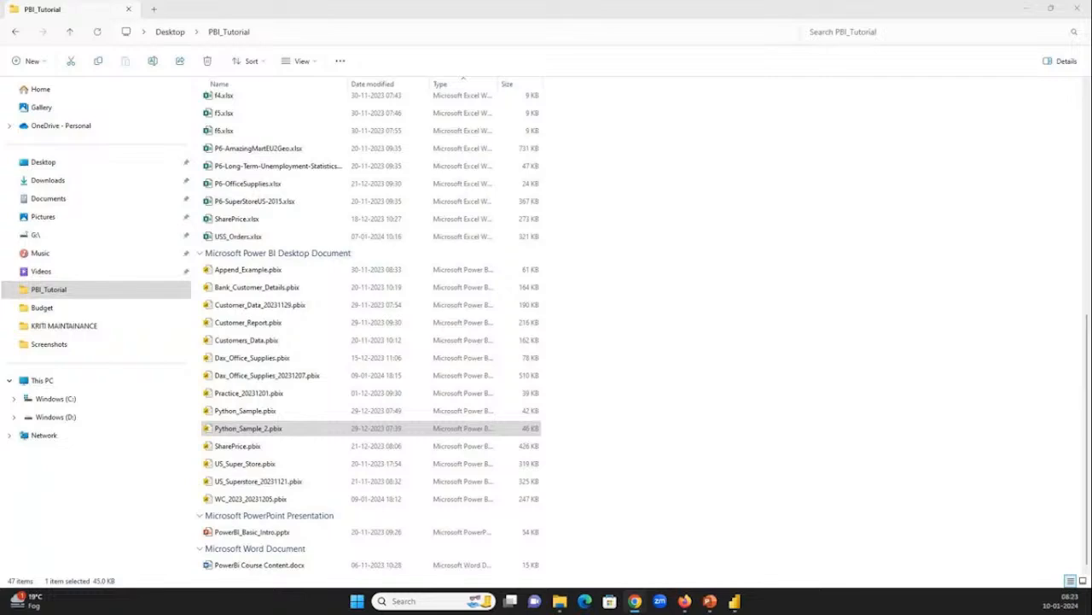
{"action": "left_click", "coordinate": [89, 211]}
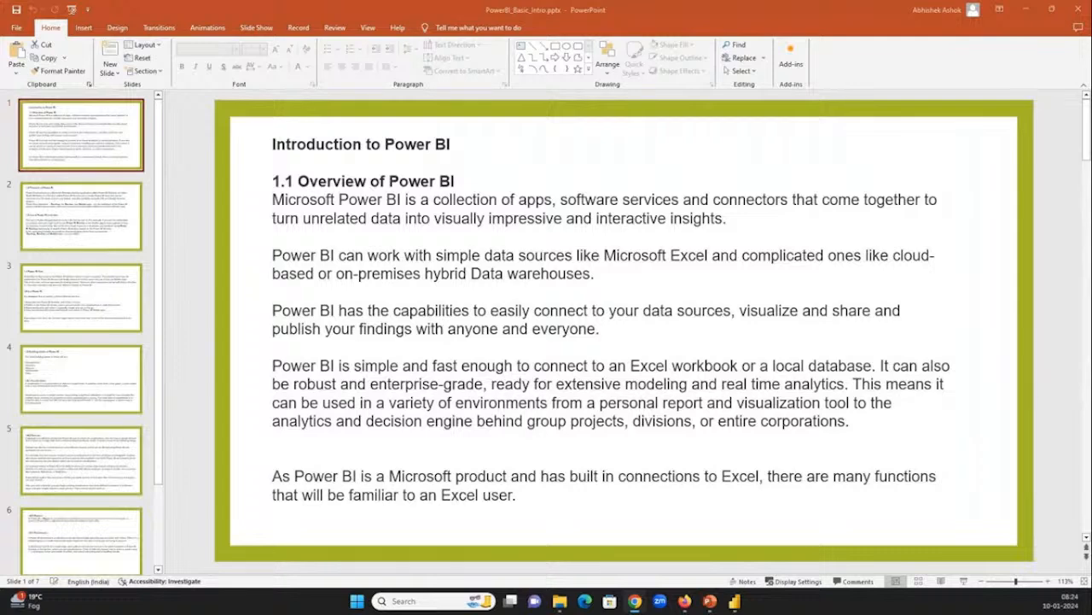
{"action": "key", "text": "alt+Tab"}
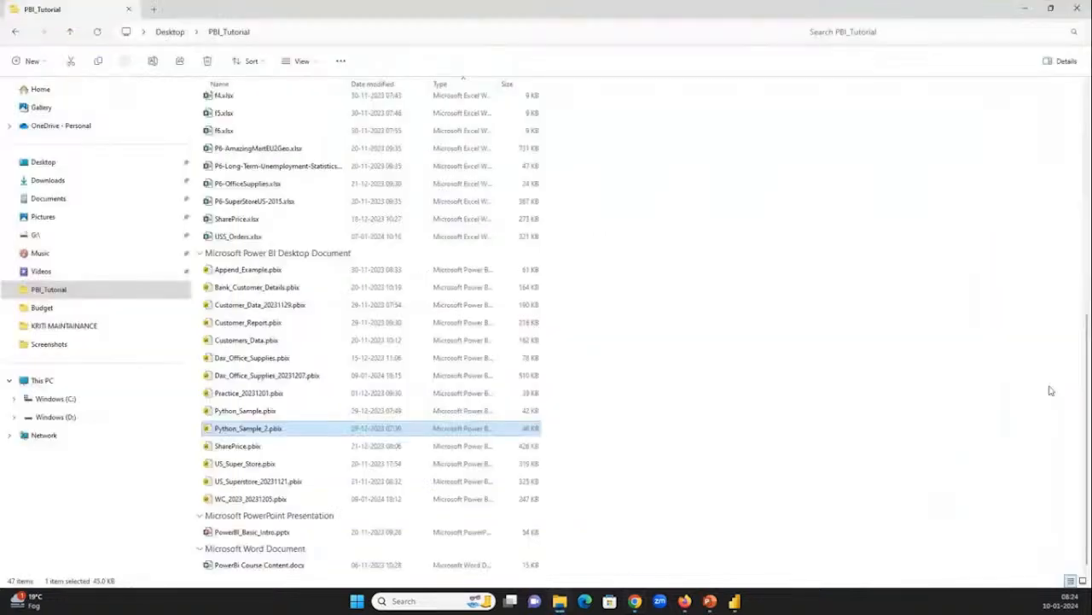